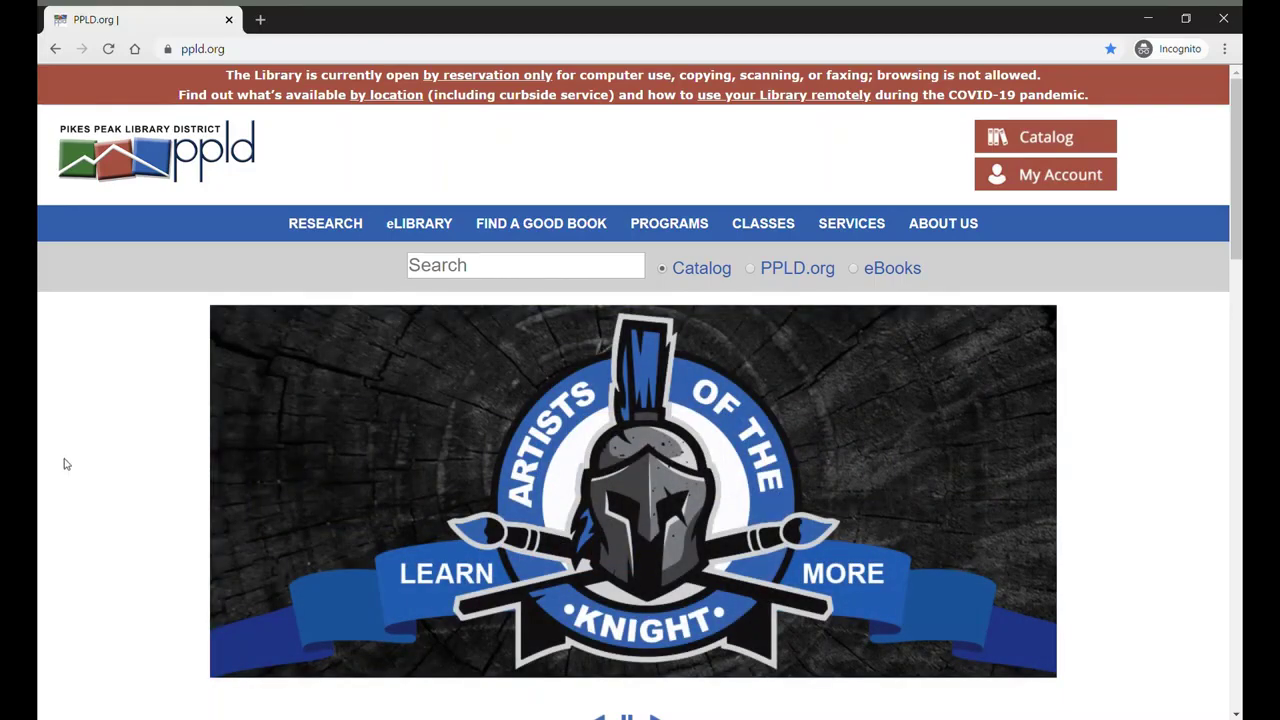
Step: Go to Regional History and Genealogy under RESEARCH and scroll to its resources list
{"action": "mouse_move", "coordinate": [334, 229]}
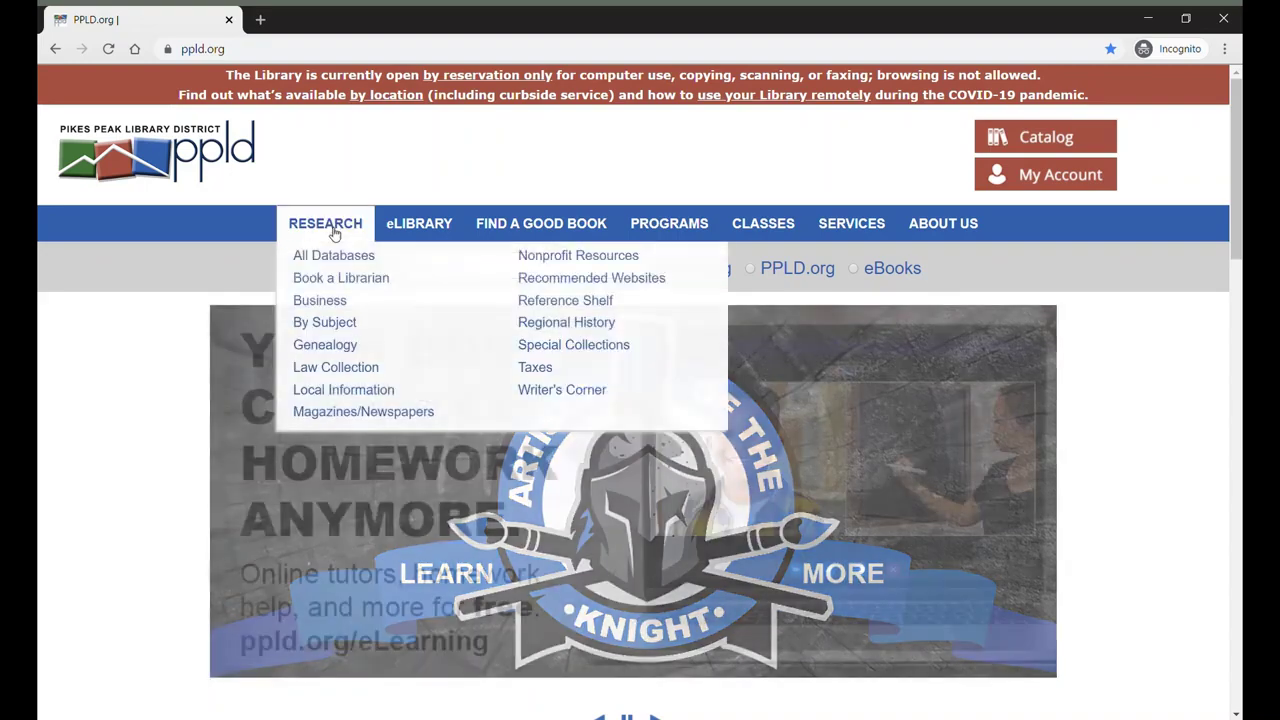
{"action": "left_click", "coordinate": [526, 324]}
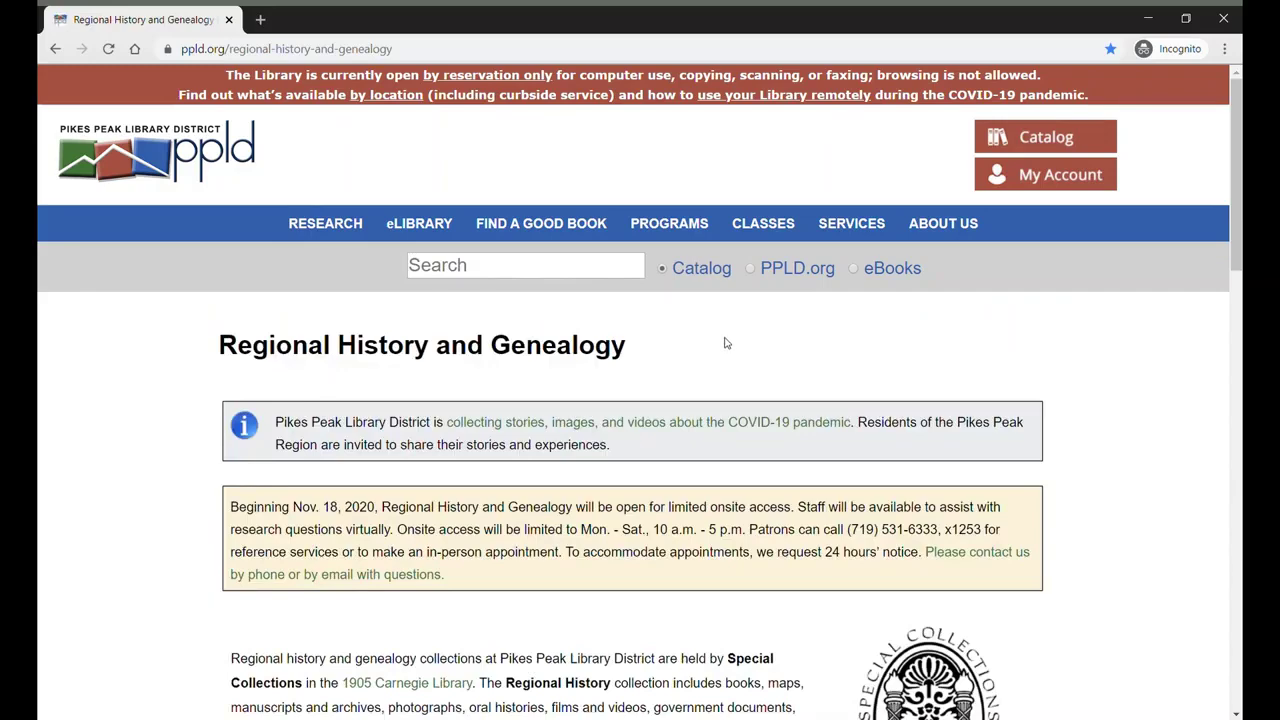
{"action": "scroll", "coordinate": [746, 380], "scroll_direction": "down", "scroll_amount": 3}
{"action": "scroll", "coordinate": [655, 466], "scroll_direction": "down", "scroll_amount": 5}
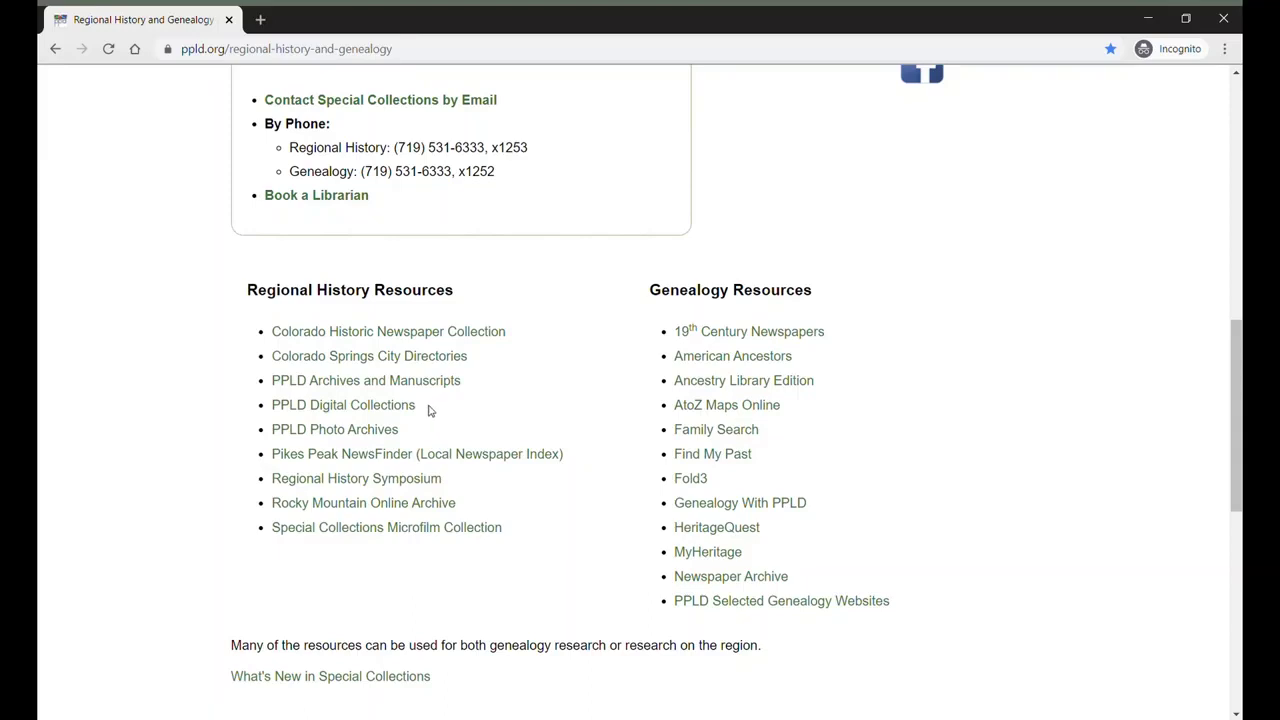
Step: Open PPLD Digital Collections and scroll the collection cards to find Myron Wood Photographs
{"action": "left_click", "coordinate": [399, 412]}
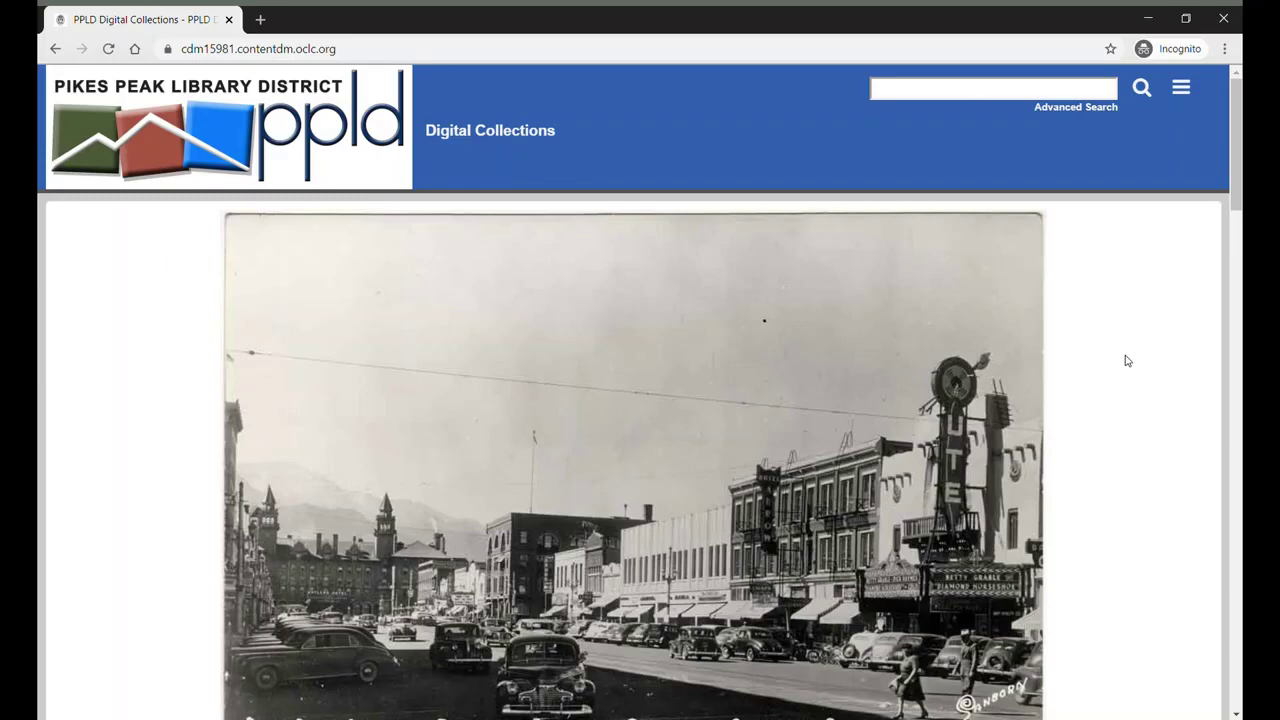
{"action": "scroll", "coordinate": [1126, 361], "scroll_direction": "down", "scroll_amount": 5}
{"action": "scroll", "coordinate": [1126, 362], "scroll_direction": "down", "scroll_amount": 3}
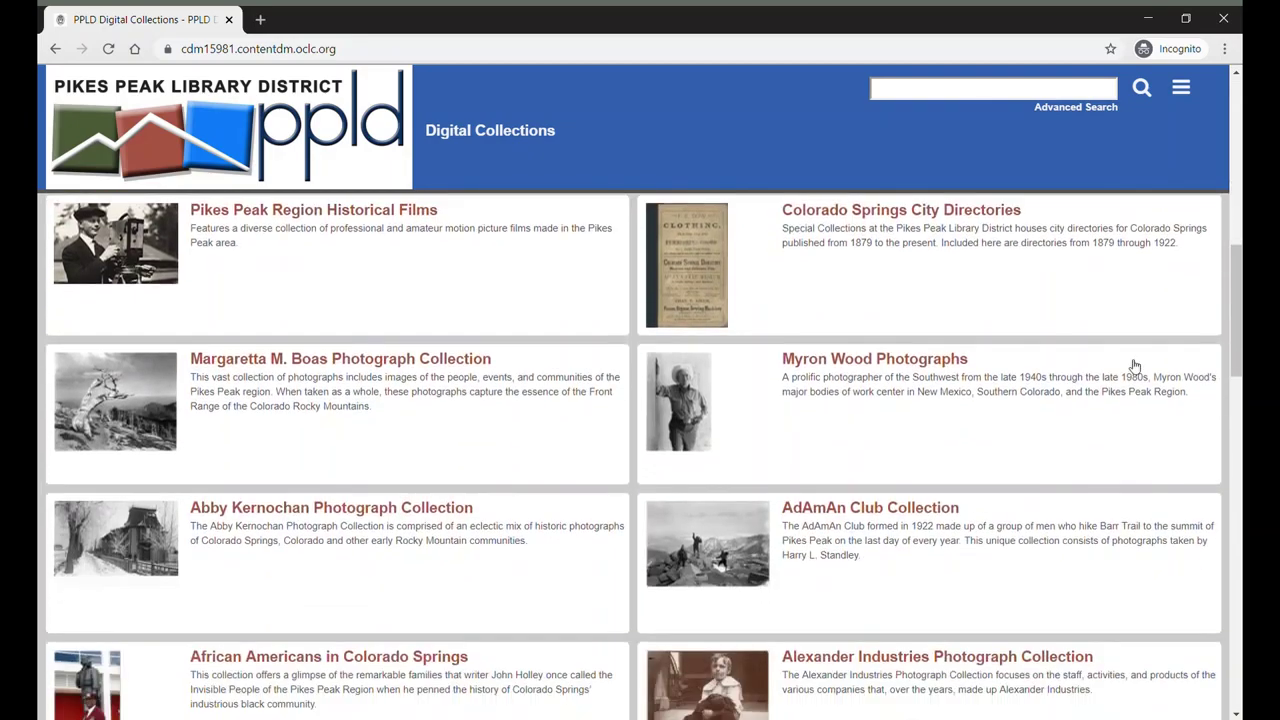
{"action": "scroll", "coordinate": [1134, 366], "scroll_direction": "down", "scroll_amount": 2}
{"action": "scroll", "coordinate": [1135, 366], "scroll_direction": "down", "scroll_amount": 1}
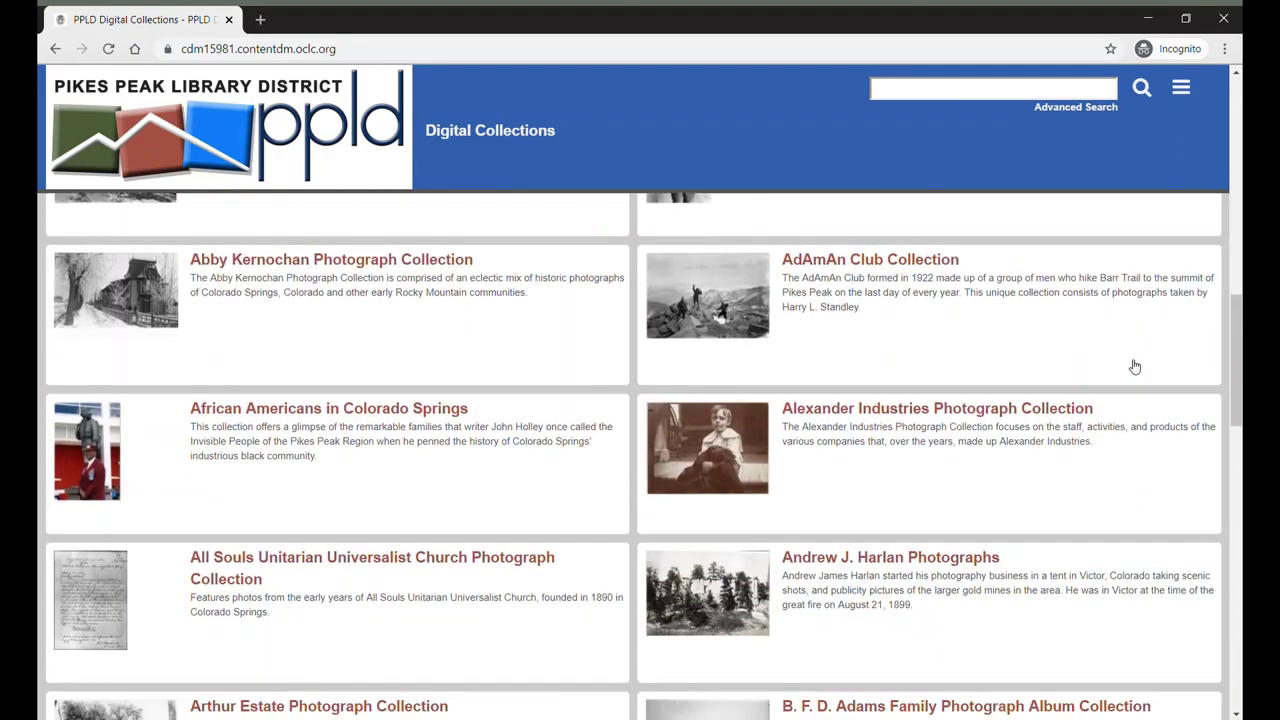
{"action": "scroll", "coordinate": [1136, 369], "scroll_direction": "down", "scroll_amount": 2}
{"action": "scroll", "coordinate": [1136, 371], "scroll_direction": "down", "scroll_amount": 5}
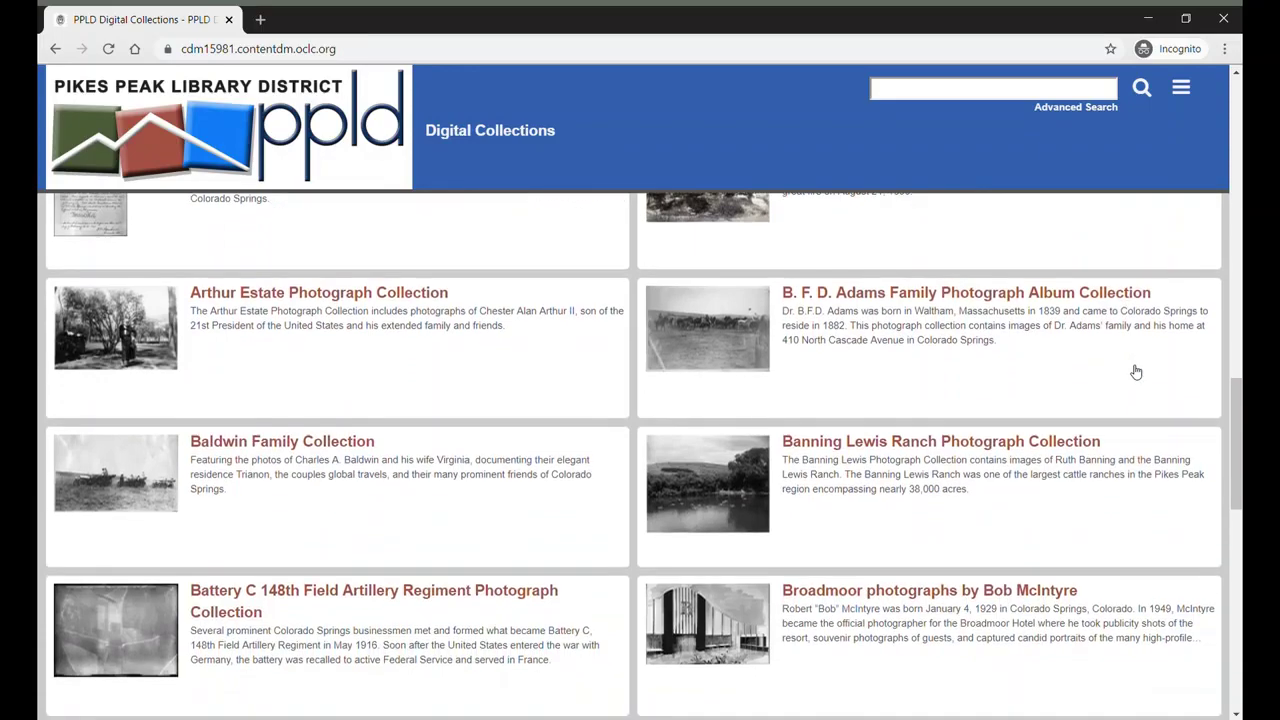
{"action": "scroll", "coordinate": [1137, 374], "scroll_direction": "down", "scroll_amount": 3}
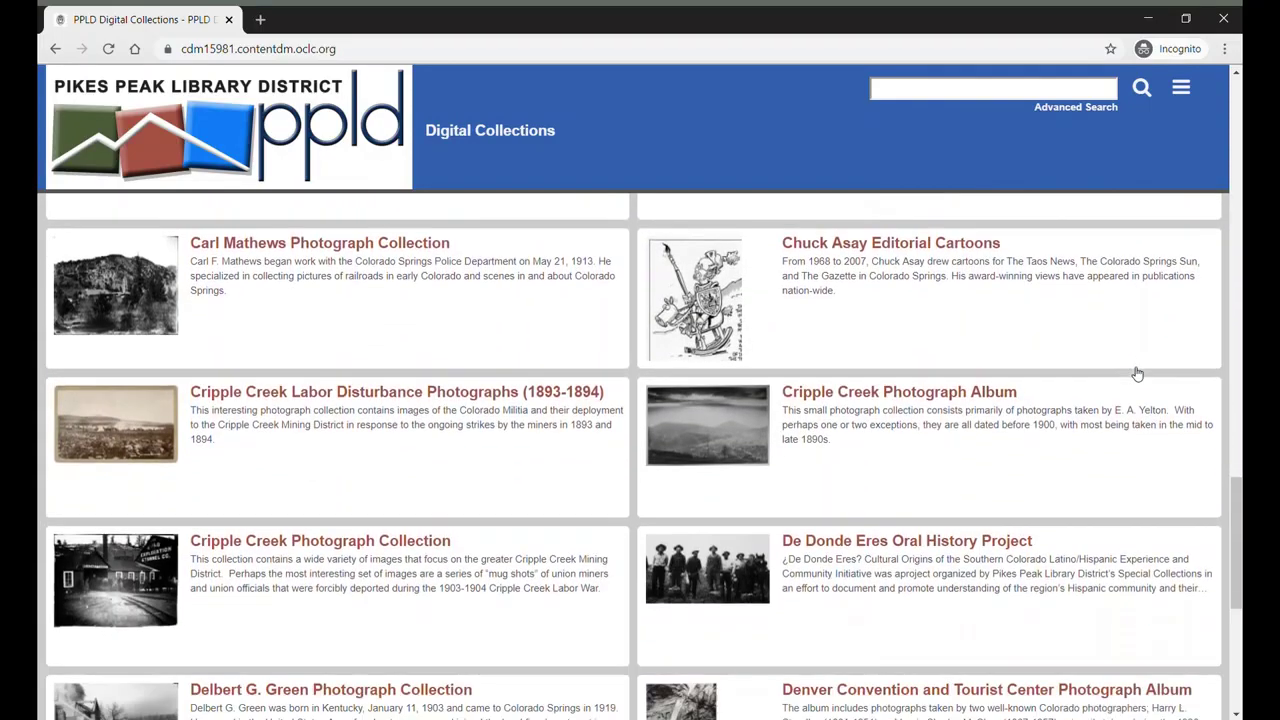
{"action": "scroll", "coordinate": [1137, 374], "scroll_direction": "down", "scroll_amount": 2}
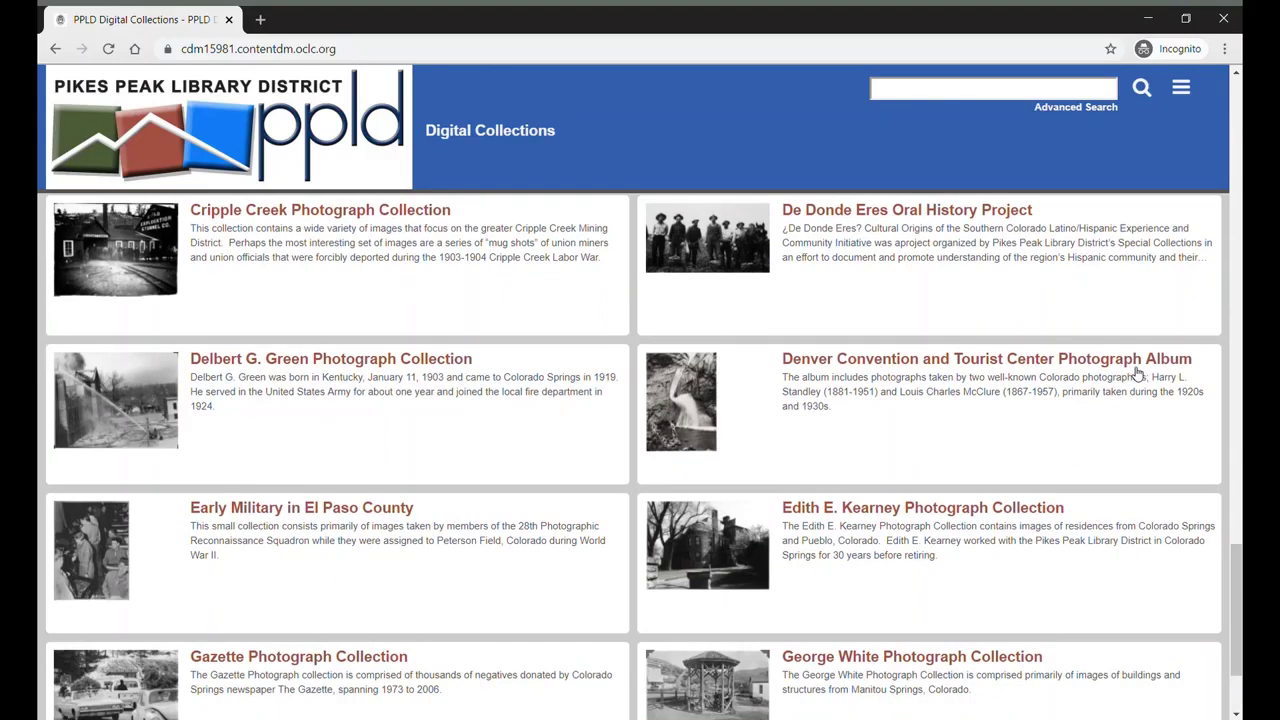
{"action": "scroll", "coordinate": [1137, 373], "scroll_direction": "up", "scroll_amount": 5}
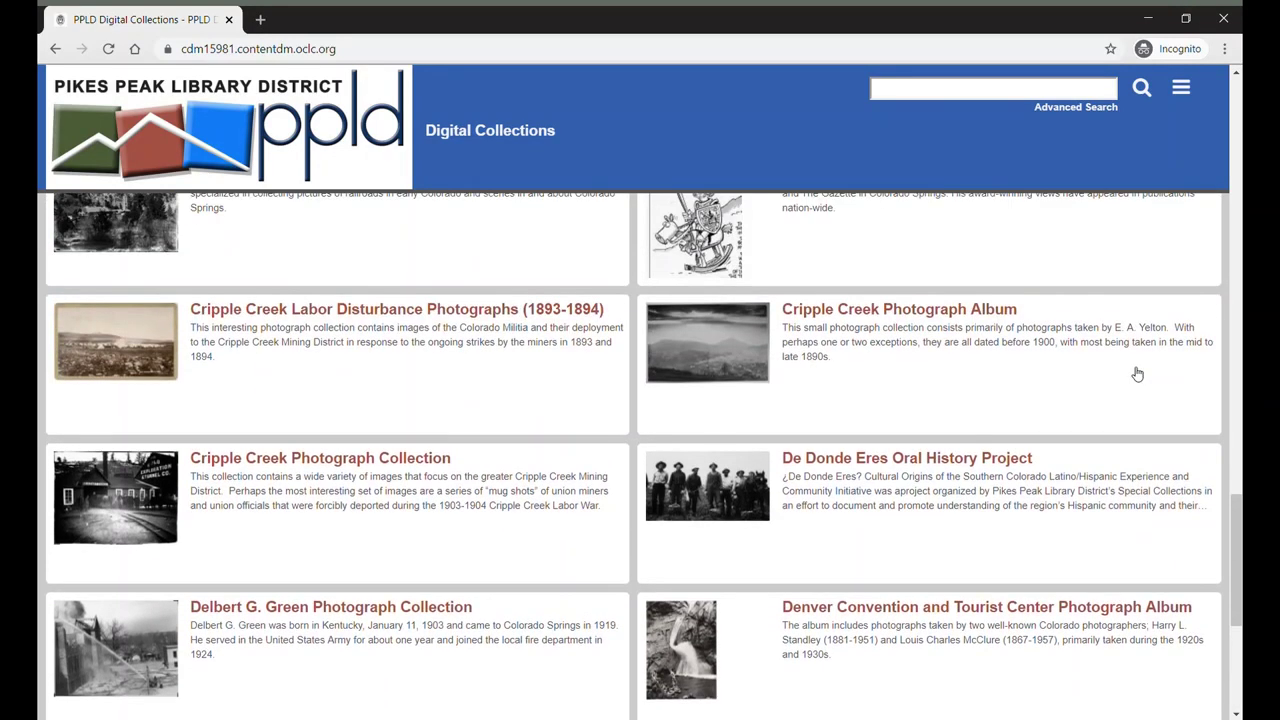
{"action": "scroll", "coordinate": [1137, 374], "scroll_direction": "up", "scroll_amount": 6}
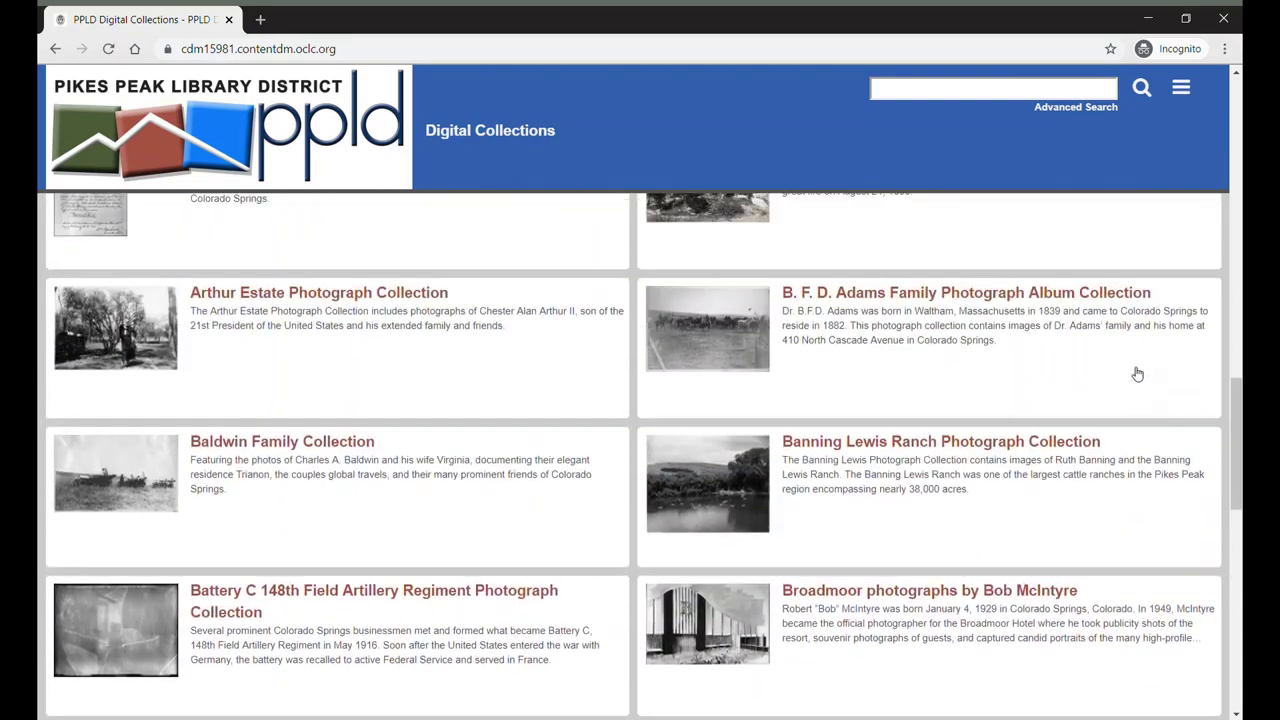
{"action": "scroll", "coordinate": [1137, 374], "scroll_direction": "up", "scroll_amount": 4}
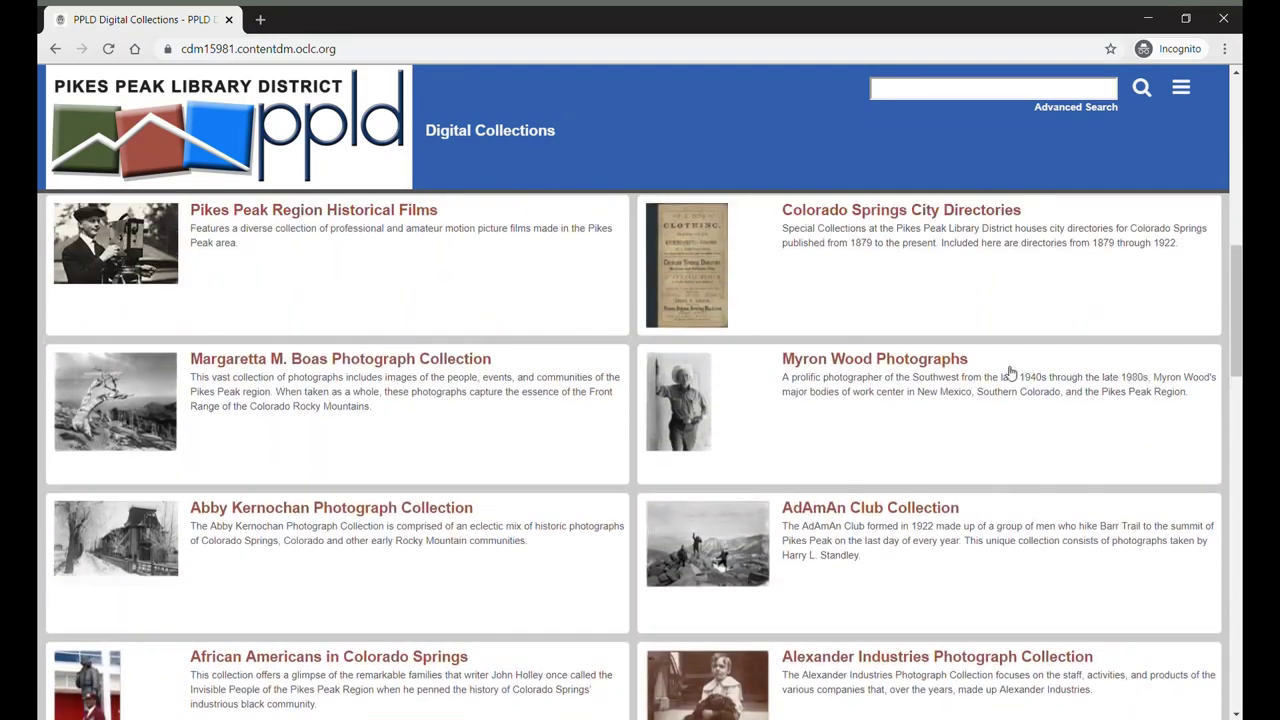
Step: Browse the 1,929 Myron Wood Photographs records, then return to the Digital Collections home page
{"action": "left_click", "coordinate": [953, 368]}
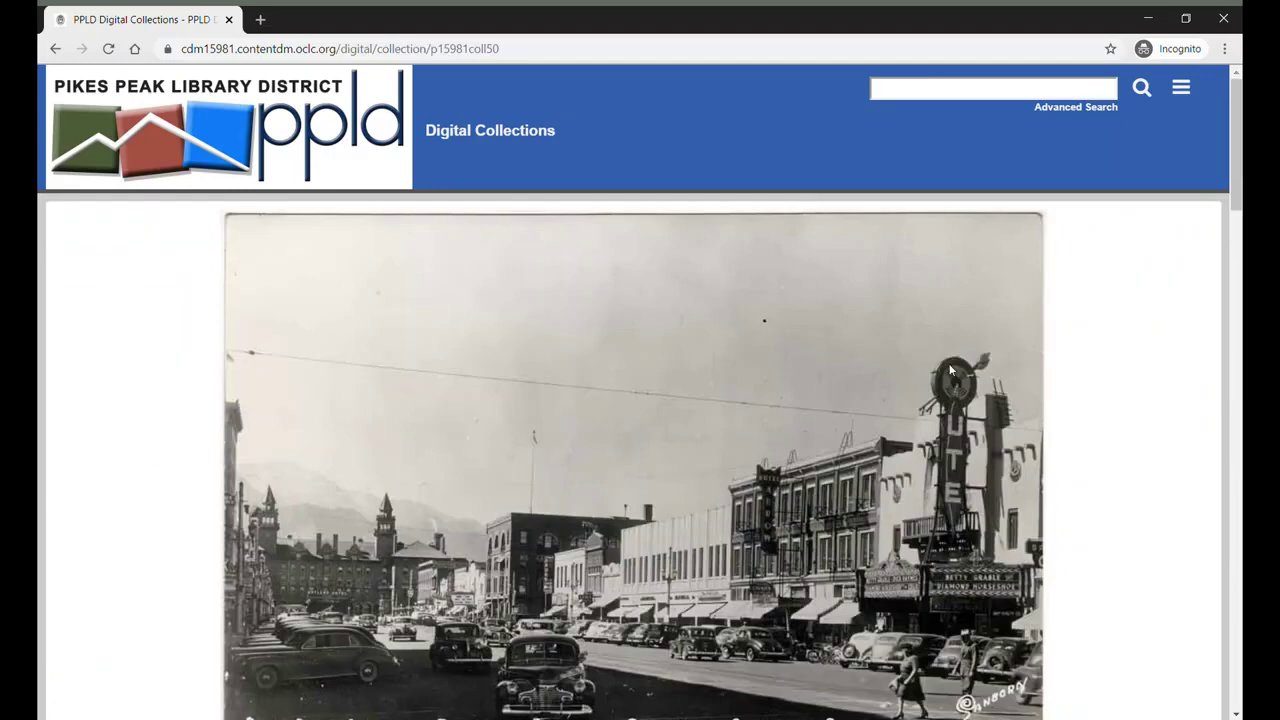
{"action": "scroll", "coordinate": [951, 370], "scroll_direction": "down", "scroll_amount": 4}
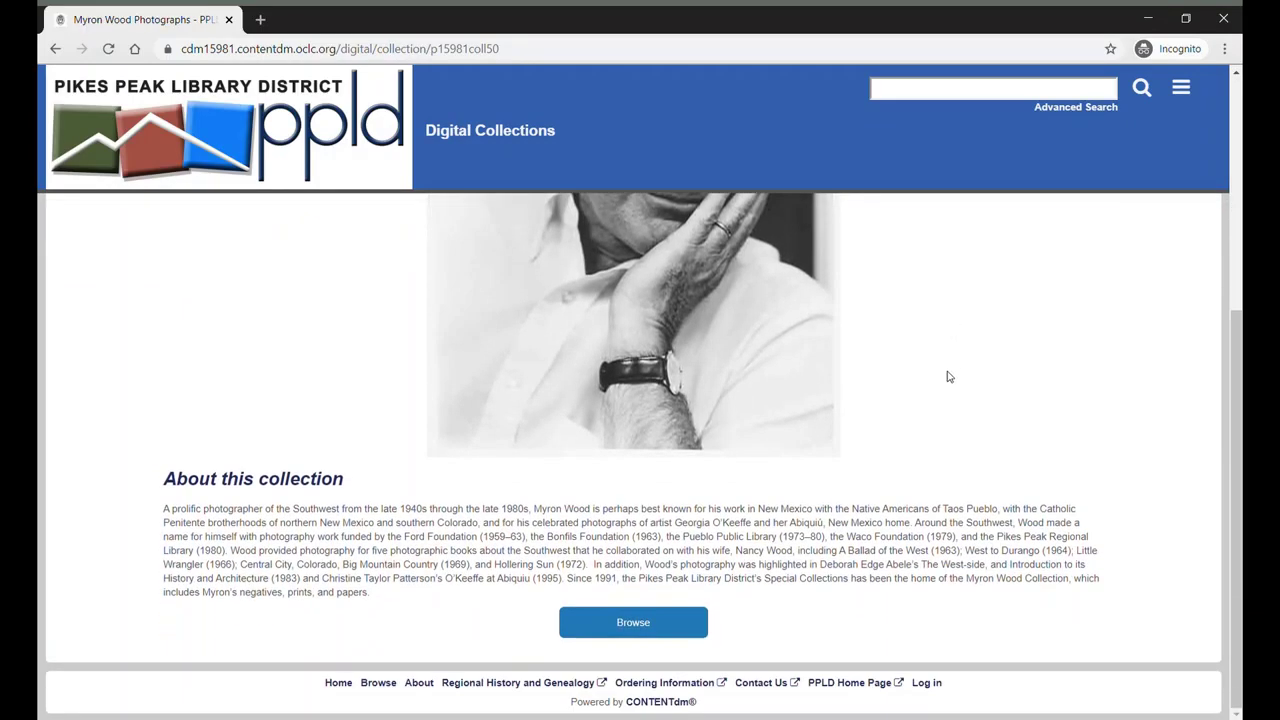
{"action": "left_click", "coordinate": [656, 621]}
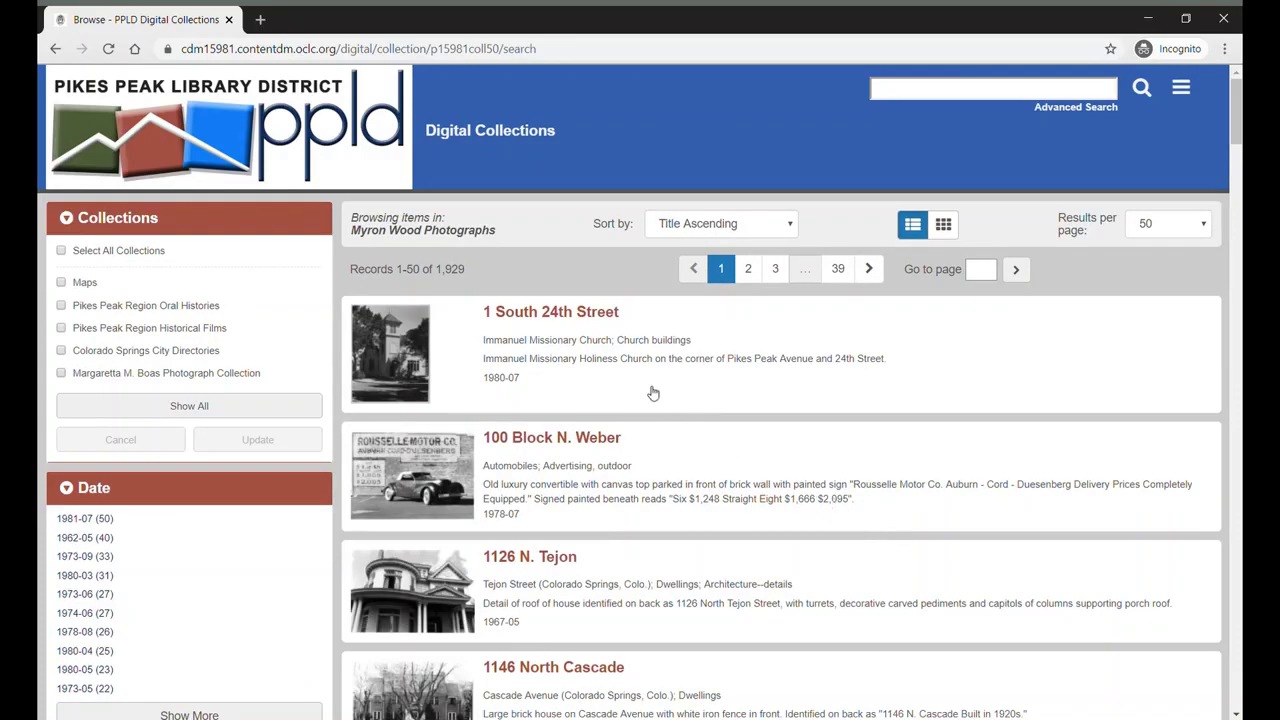
{"action": "left_click", "coordinate": [397, 137]}
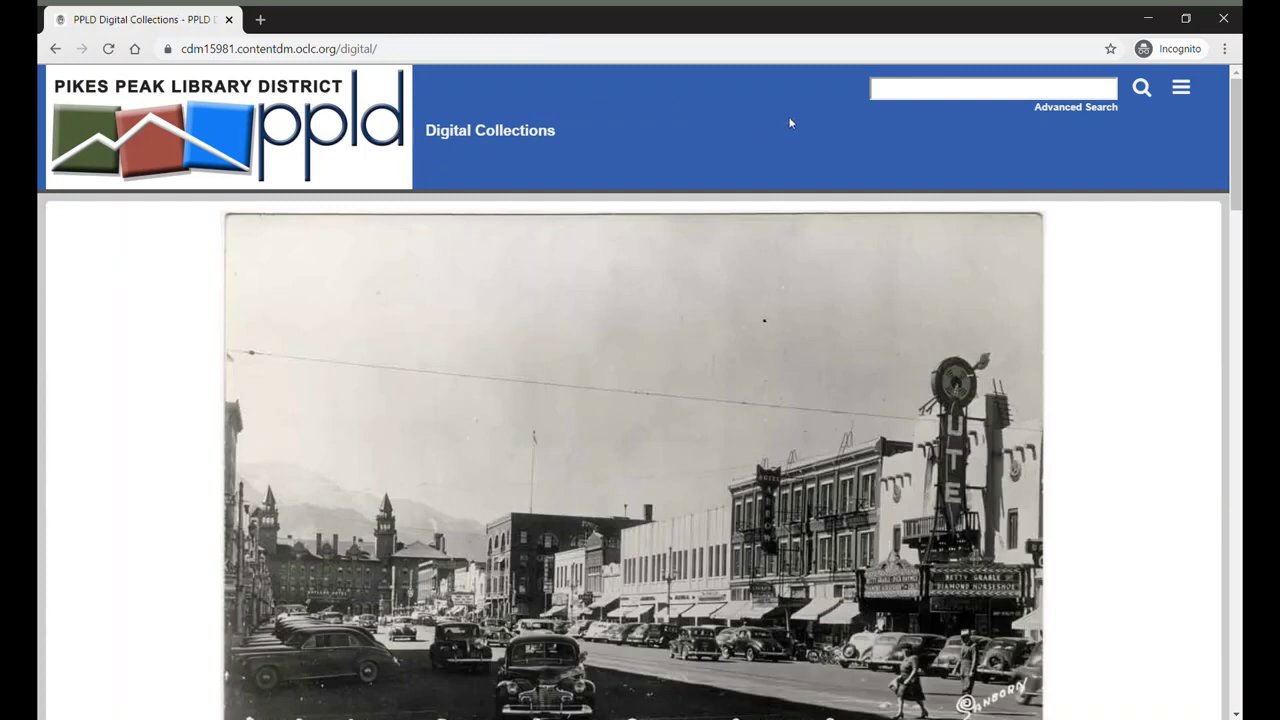
Step: Search all collections for 'palmer'
{"action": "left_click", "coordinate": [913, 89]}
{"action": "type", "text": "palmer"}
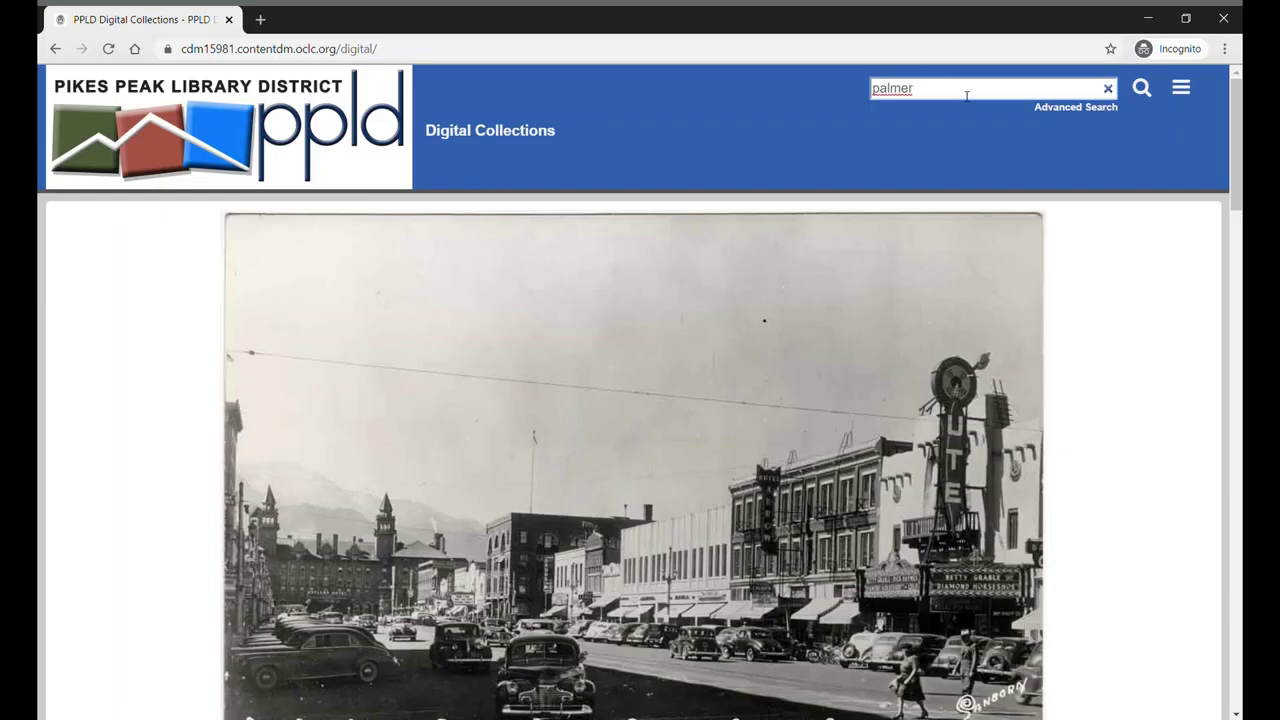
{"action": "left_click", "coordinate": [1153, 90]}
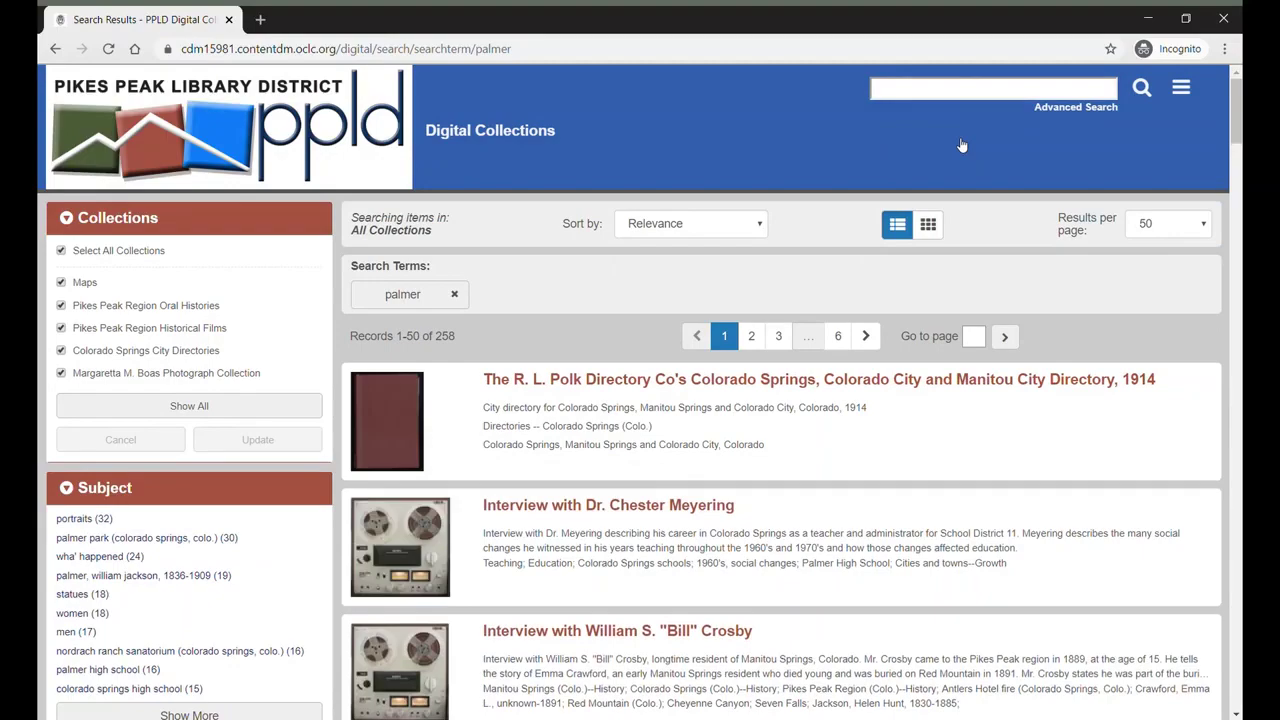
Step: Scroll through the 258 palmer results, then go to the Advanced Search form
{"action": "scroll", "coordinate": [1034, 494], "scroll_direction": "down", "scroll_amount": 3}
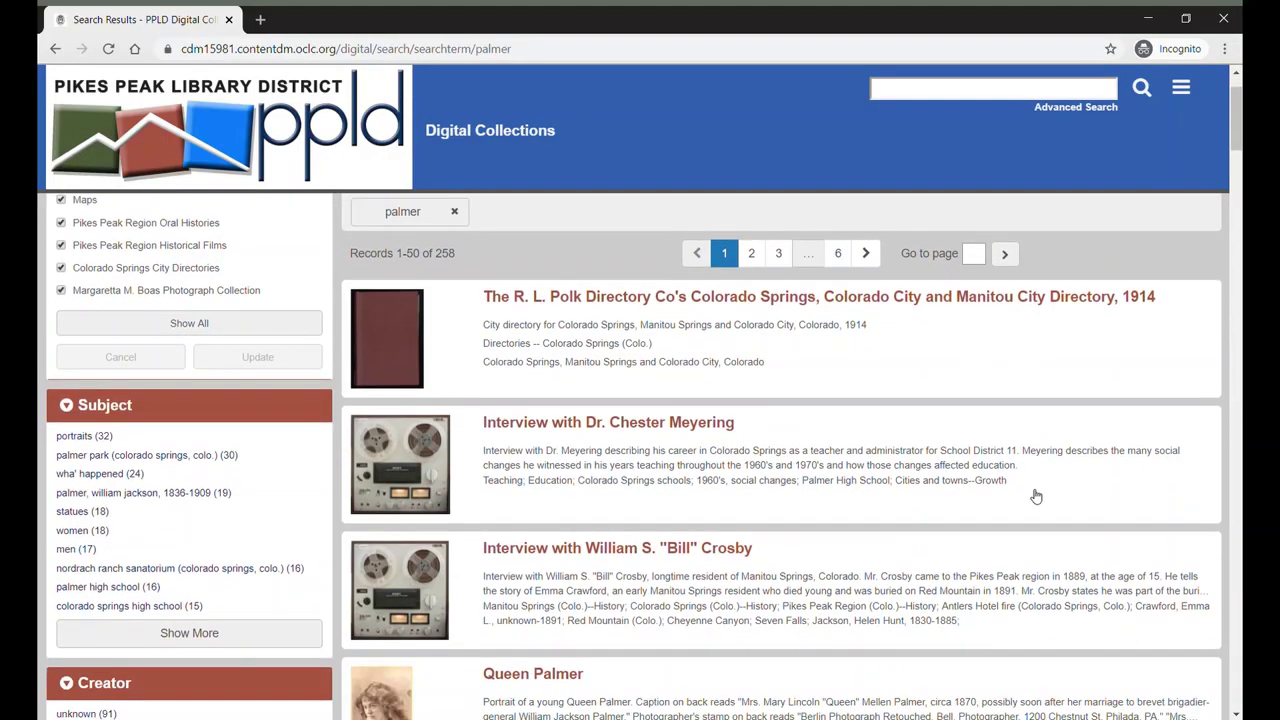
{"action": "scroll", "coordinate": [1034, 494], "scroll_direction": "down", "scroll_amount": 5}
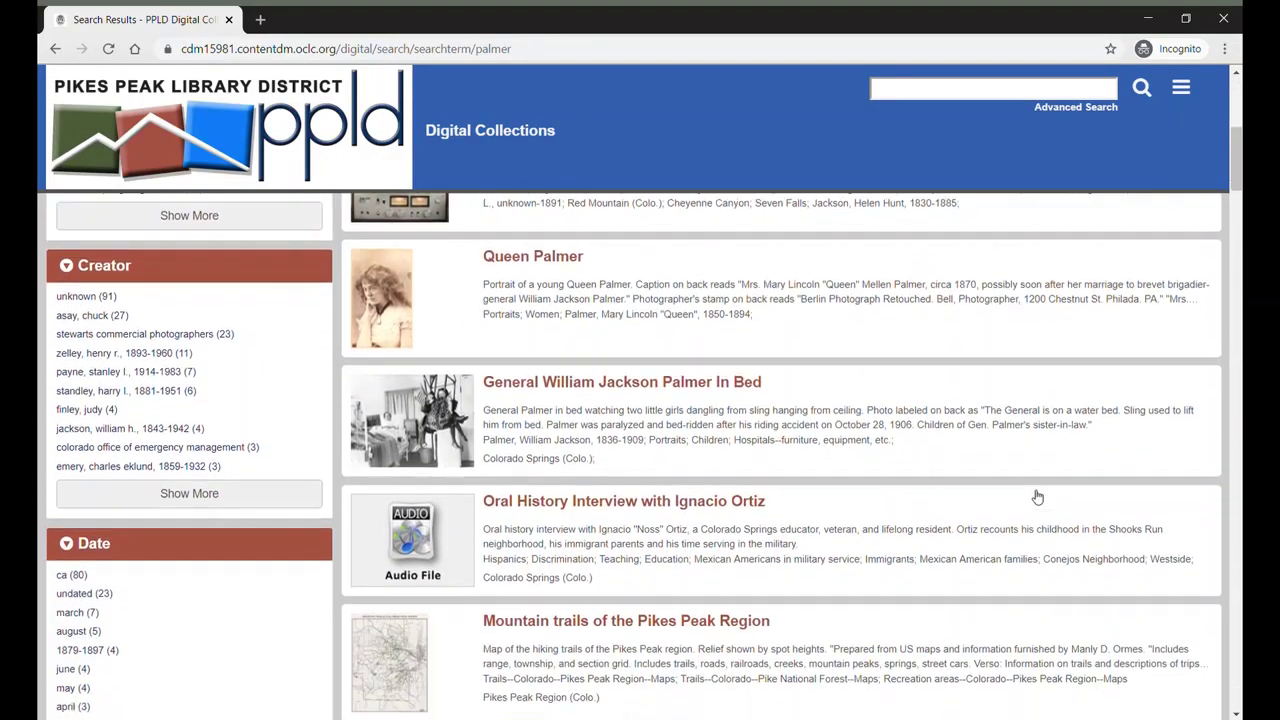
{"action": "scroll", "coordinate": [1037, 497], "scroll_direction": "down", "scroll_amount": 4}
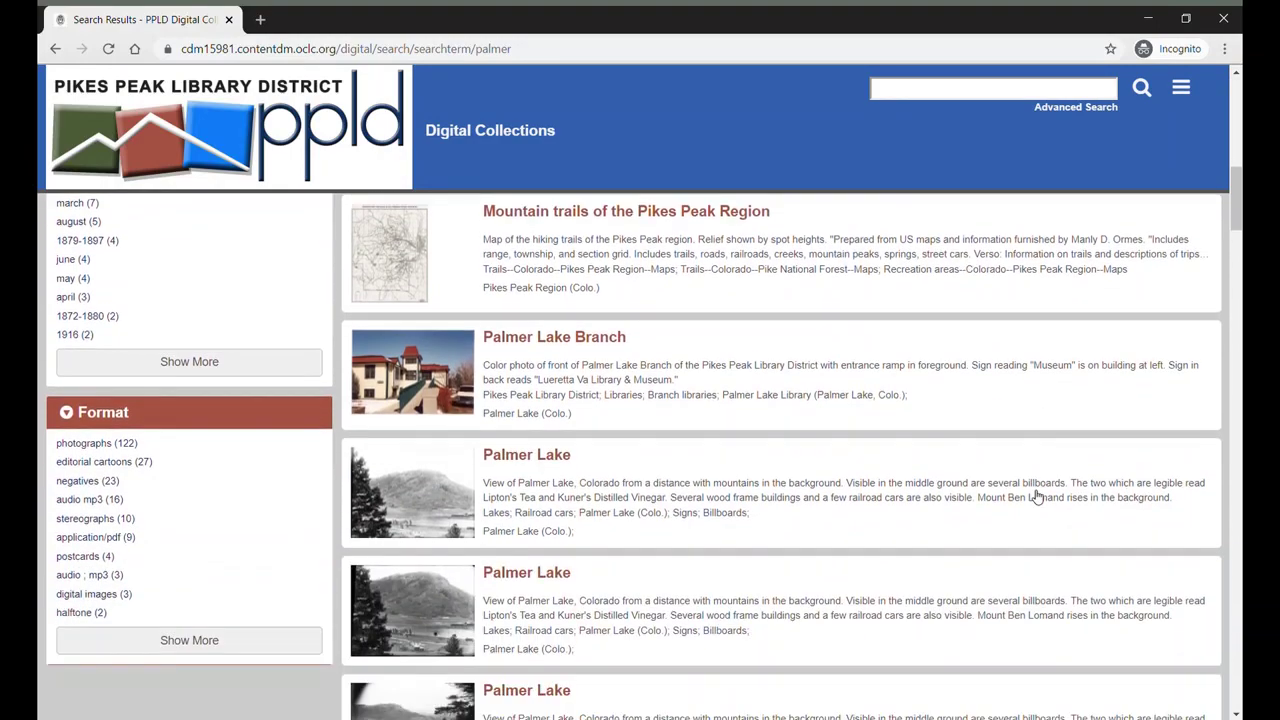
{"action": "scroll", "coordinate": [1037, 495], "scroll_direction": "down", "scroll_amount": 2}
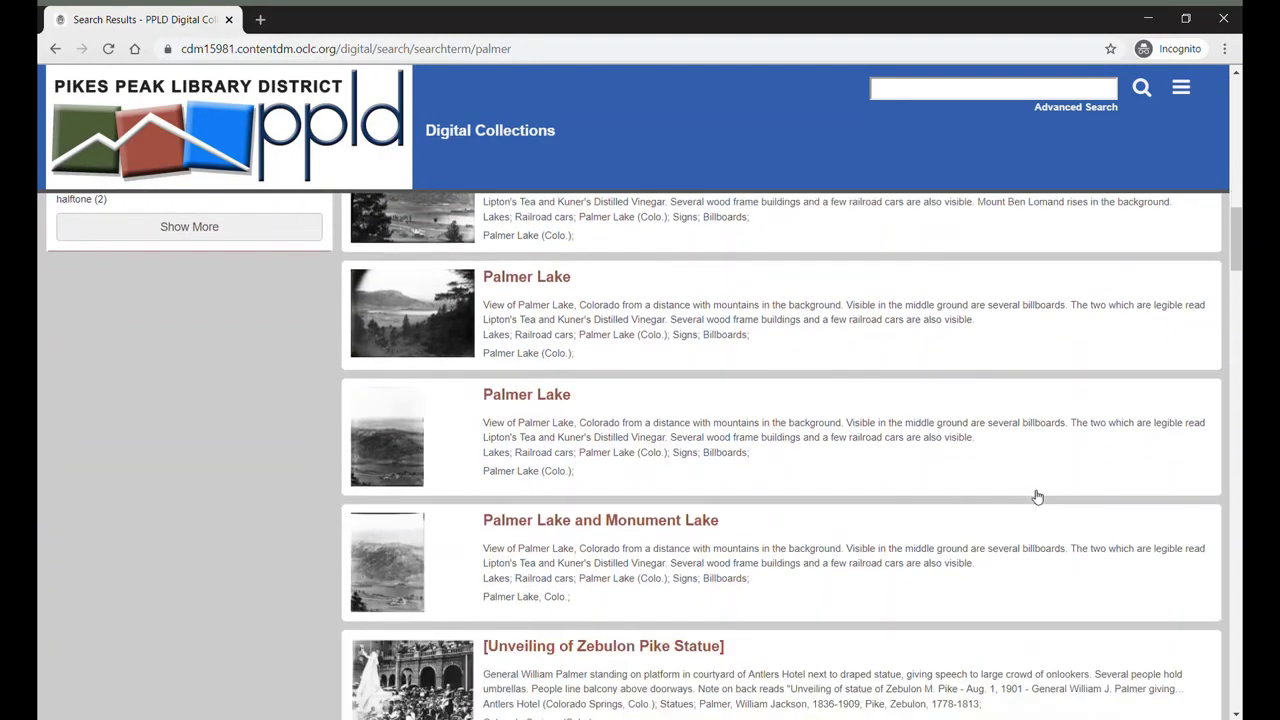
{"action": "scroll", "coordinate": [1035, 485], "scroll_direction": "up", "scroll_amount": 3}
{"action": "scroll", "coordinate": [1030, 485], "scroll_direction": "up", "scroll_amount": 8}
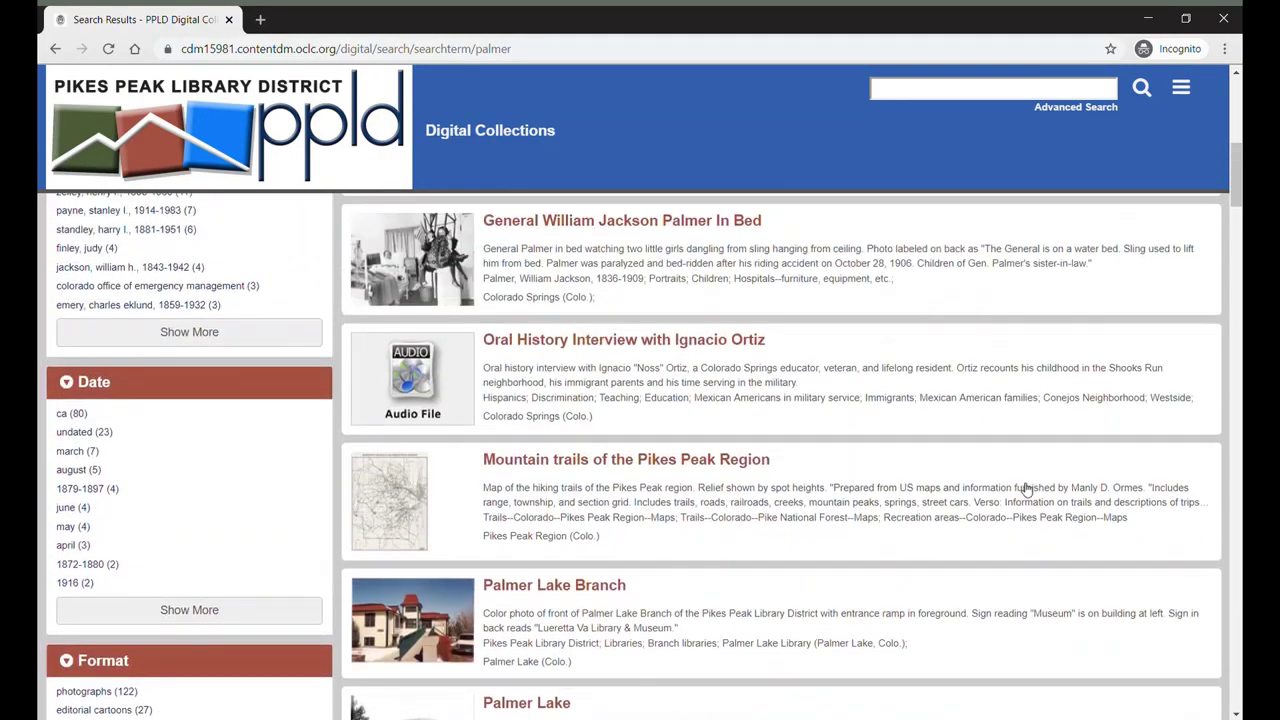
{"action": "scroll", "coordinate": [1025, 490], "scroll_direction": "up", "scroll_amount": 3}
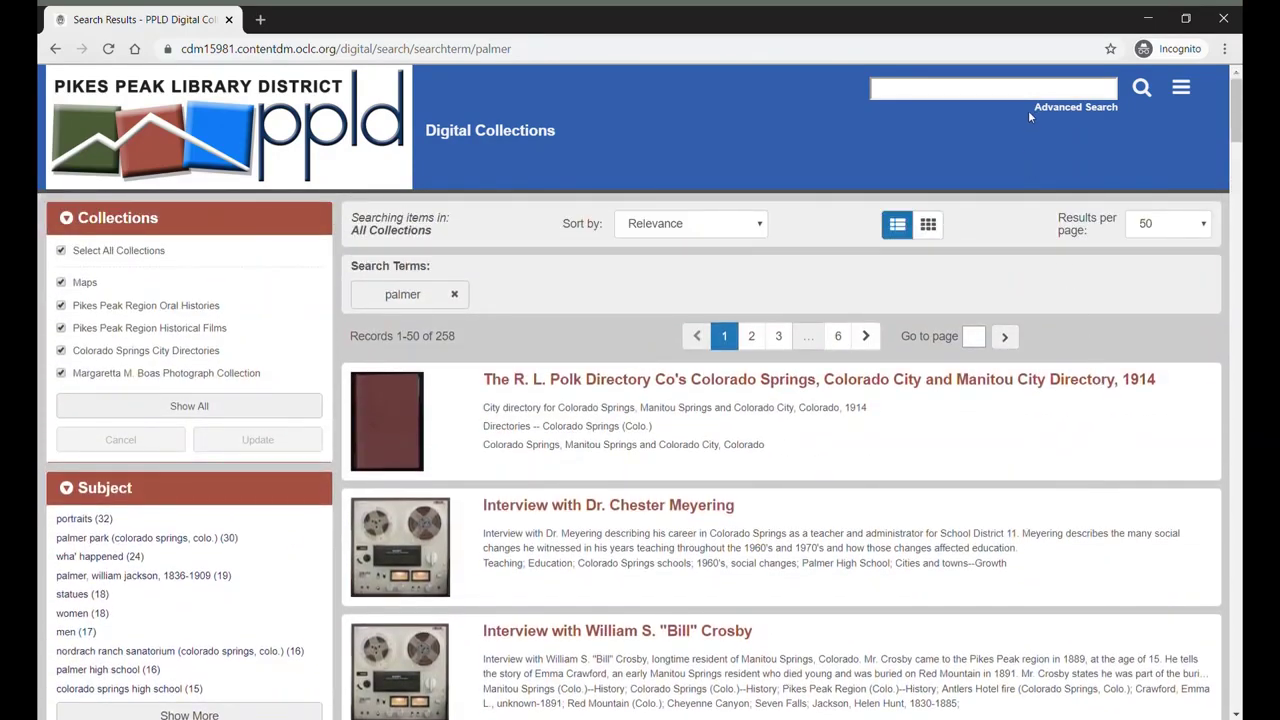
{"action": "left_click", "coordinate": [1057, 110]}
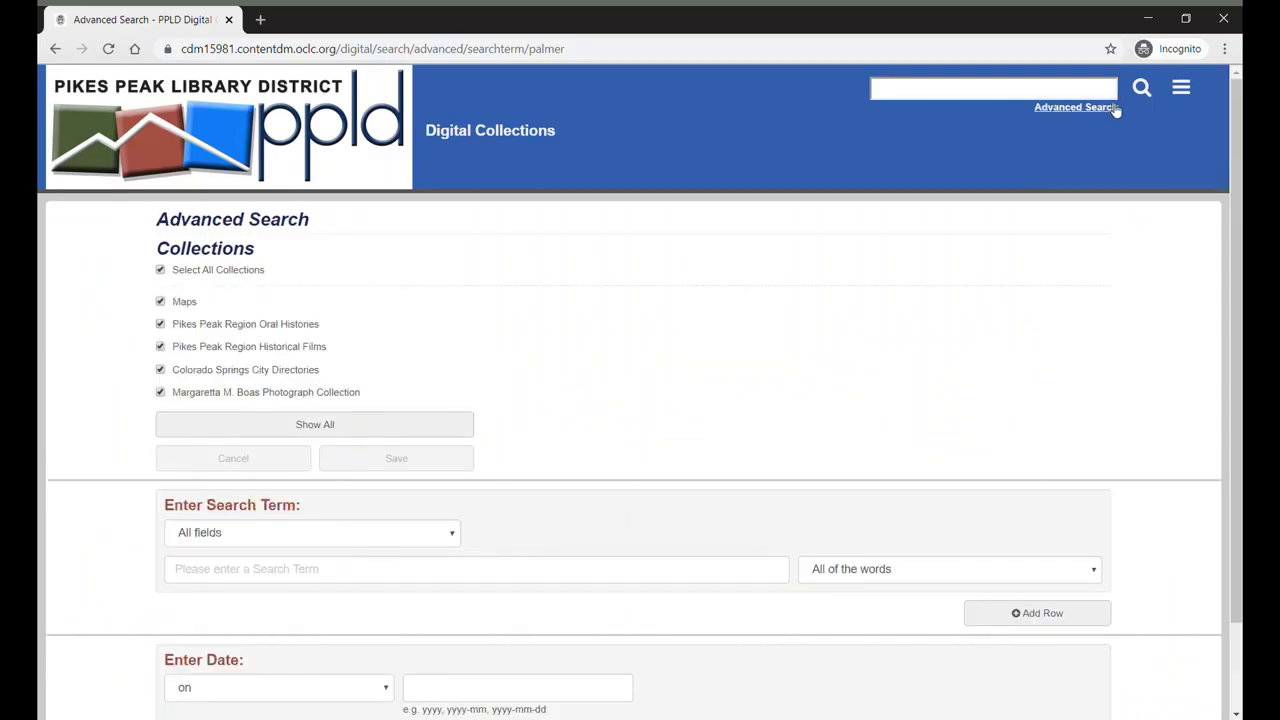
{"action": "left_click", "coordinate": [234, 279]}
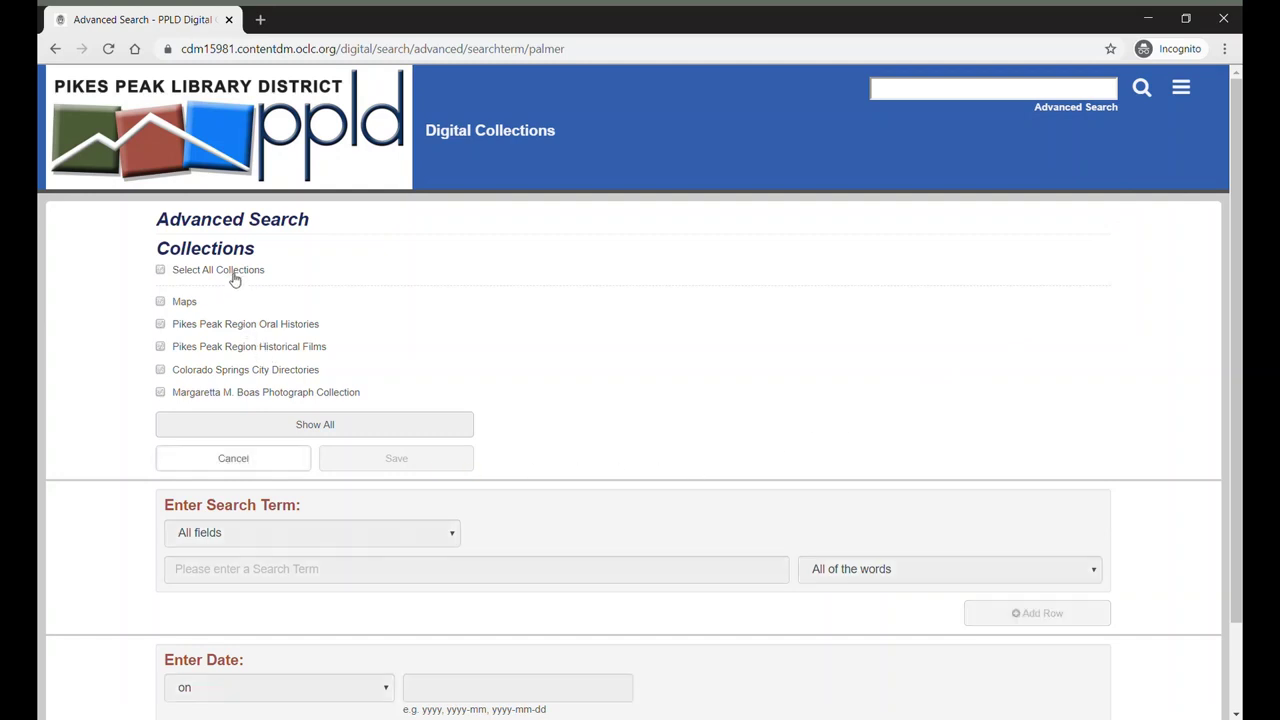
{"action": "left_click", "coordinate": [234, 279]}
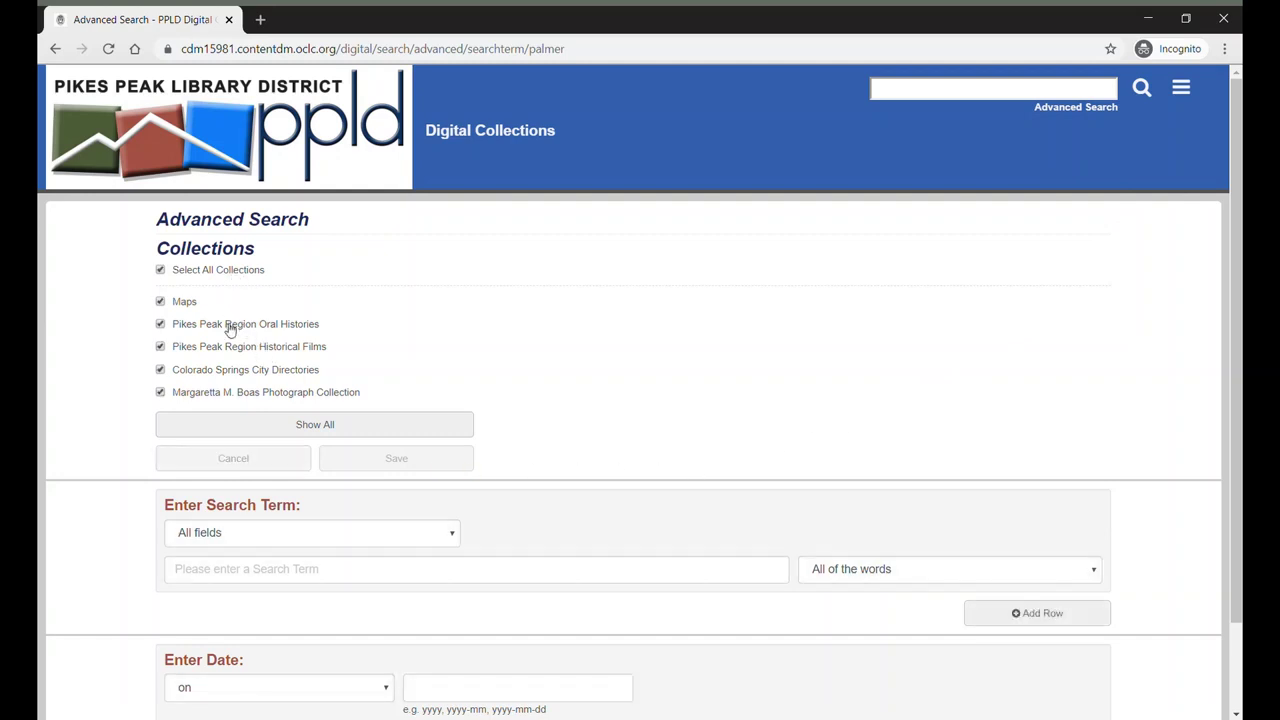
{"action": "left_click", "coordinate": [229, 328]}
{"action": "left_click", "coordinate": [161, 272]}
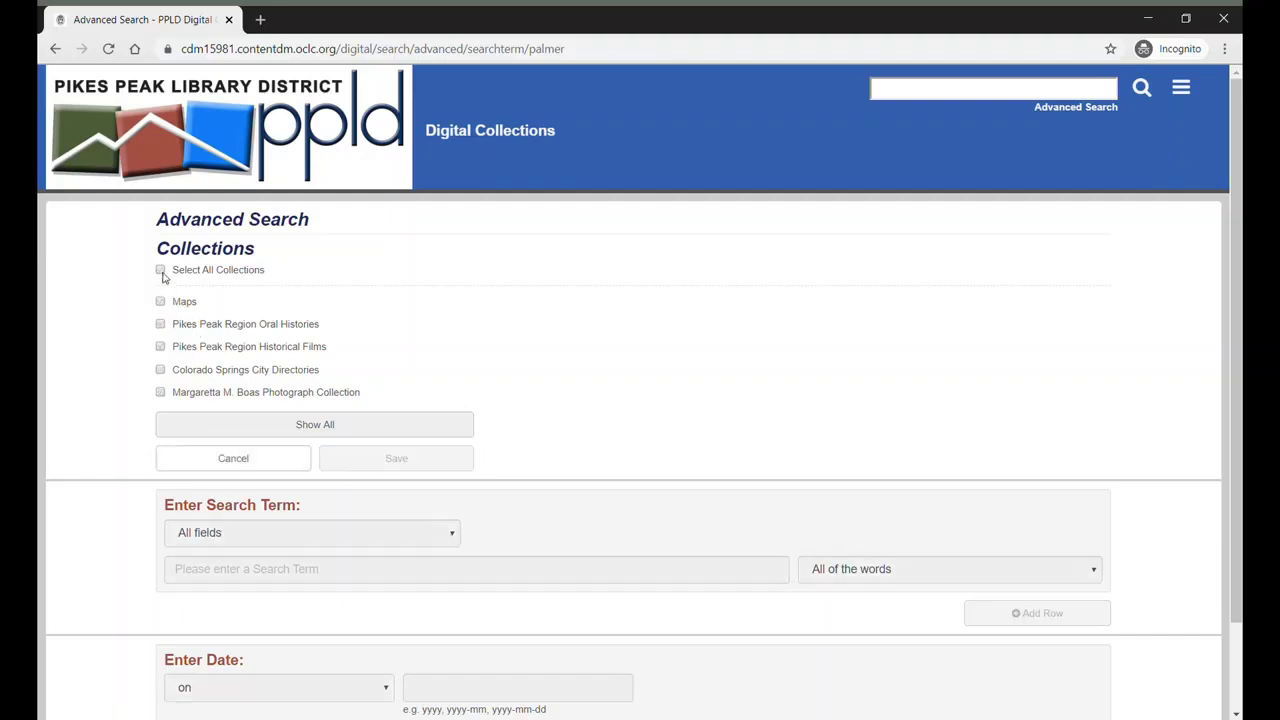
{"action": "left_click", "coordinate": [160, 324]}
{"action": "left_click", "coordinate": [161, 347]}
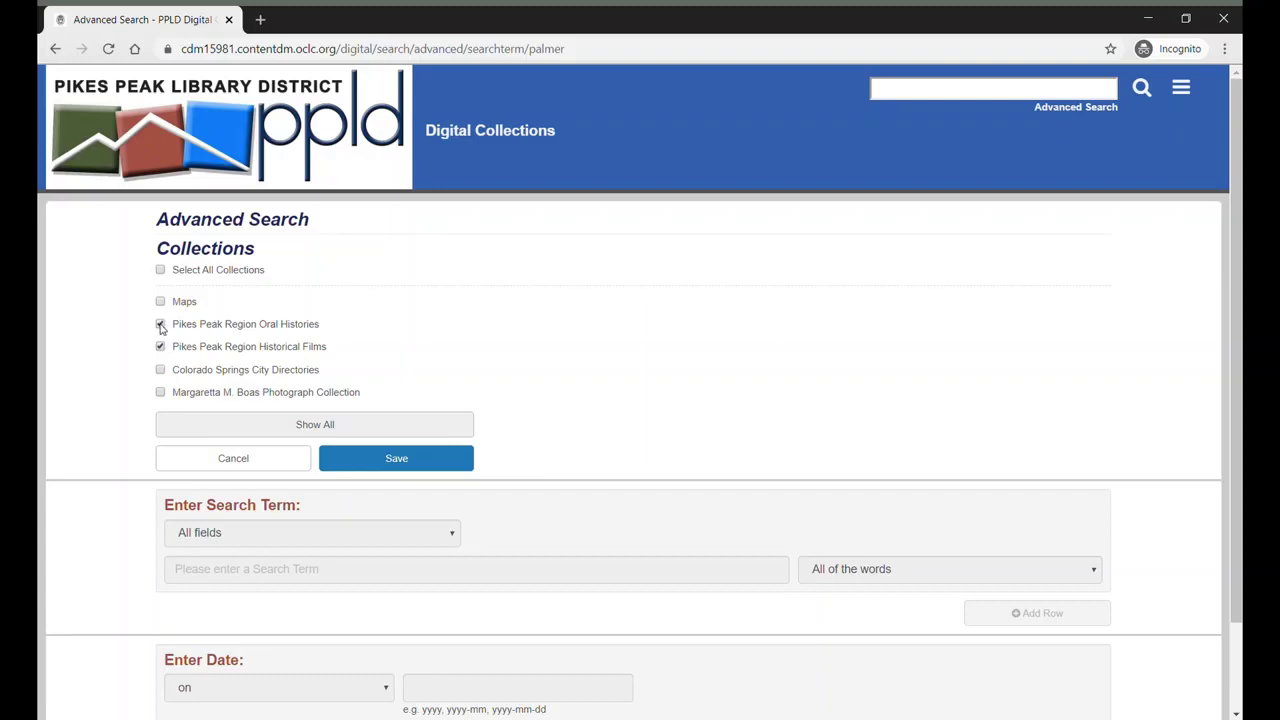
{"action": "left_click", "coordinate": [161, 347]}
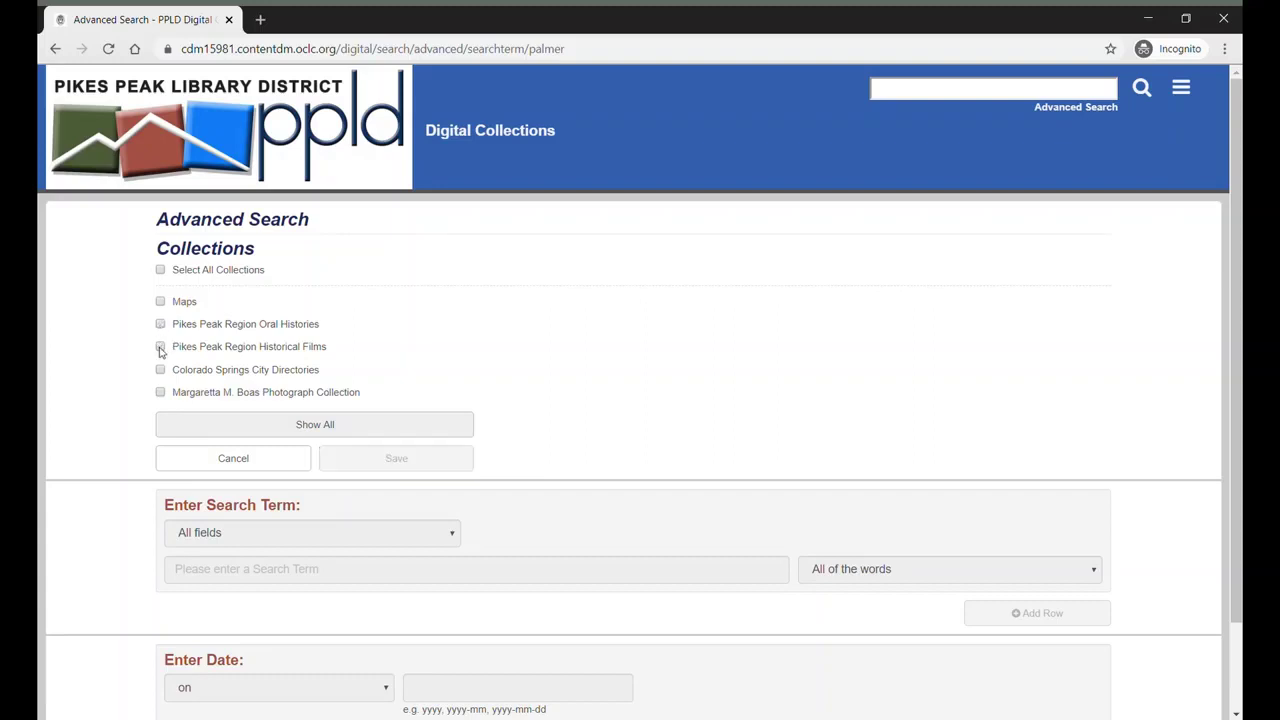
{"action": "left_click", "coordinate": [161, 270]}
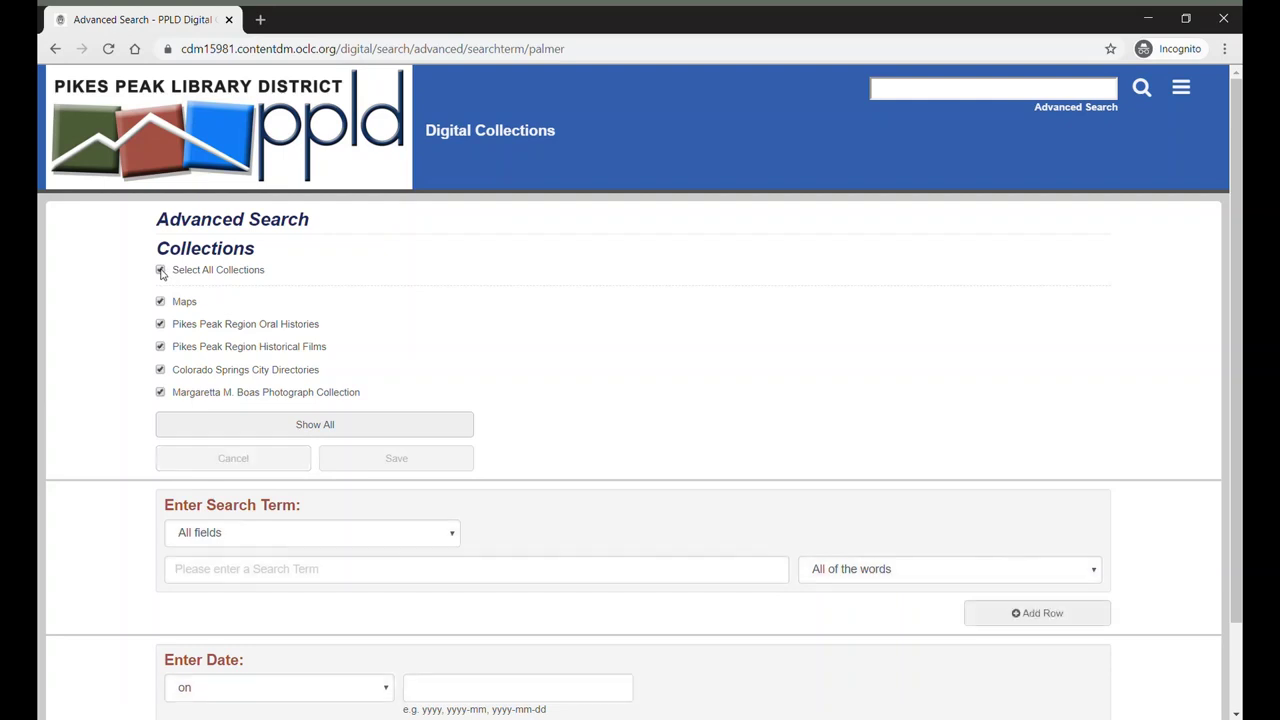
Step: Enter 'palmer' and, in an added second row, 'glen eyrie' as advanced search terms
{"action": "left_click", "coordinate": [451, 538]}
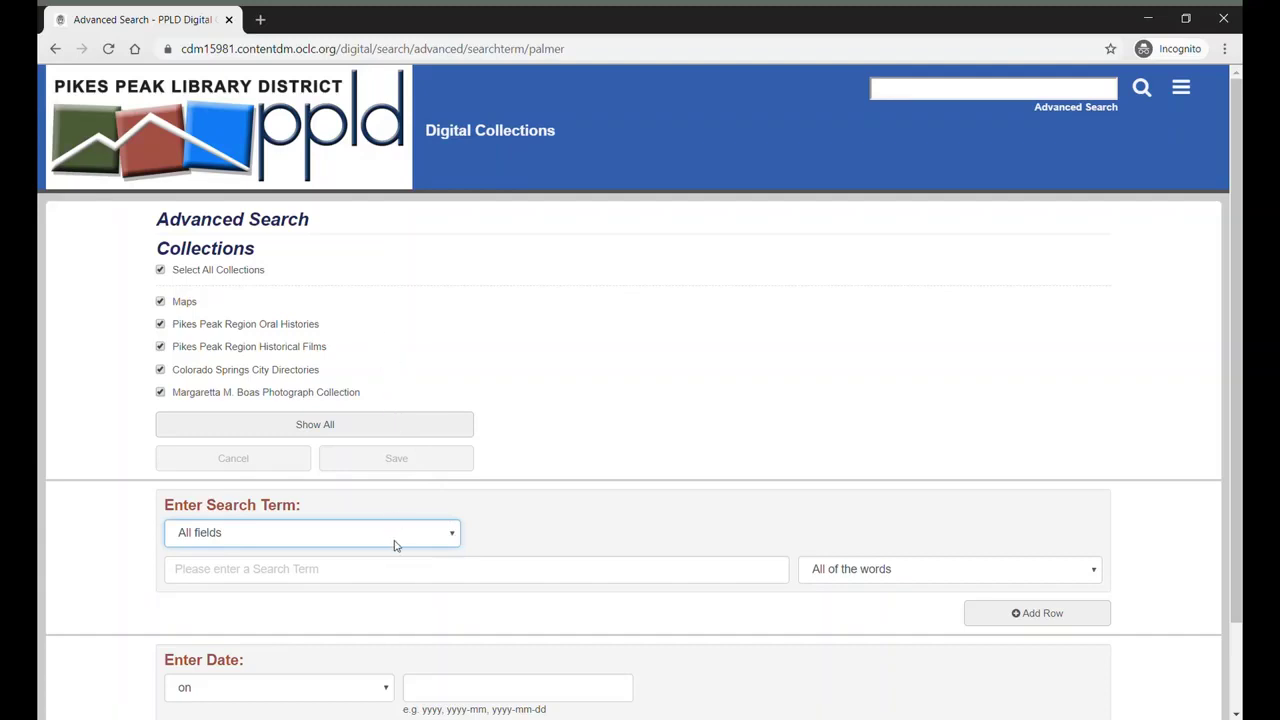
{"action": "left_click", "coordinate": [391, 577]}
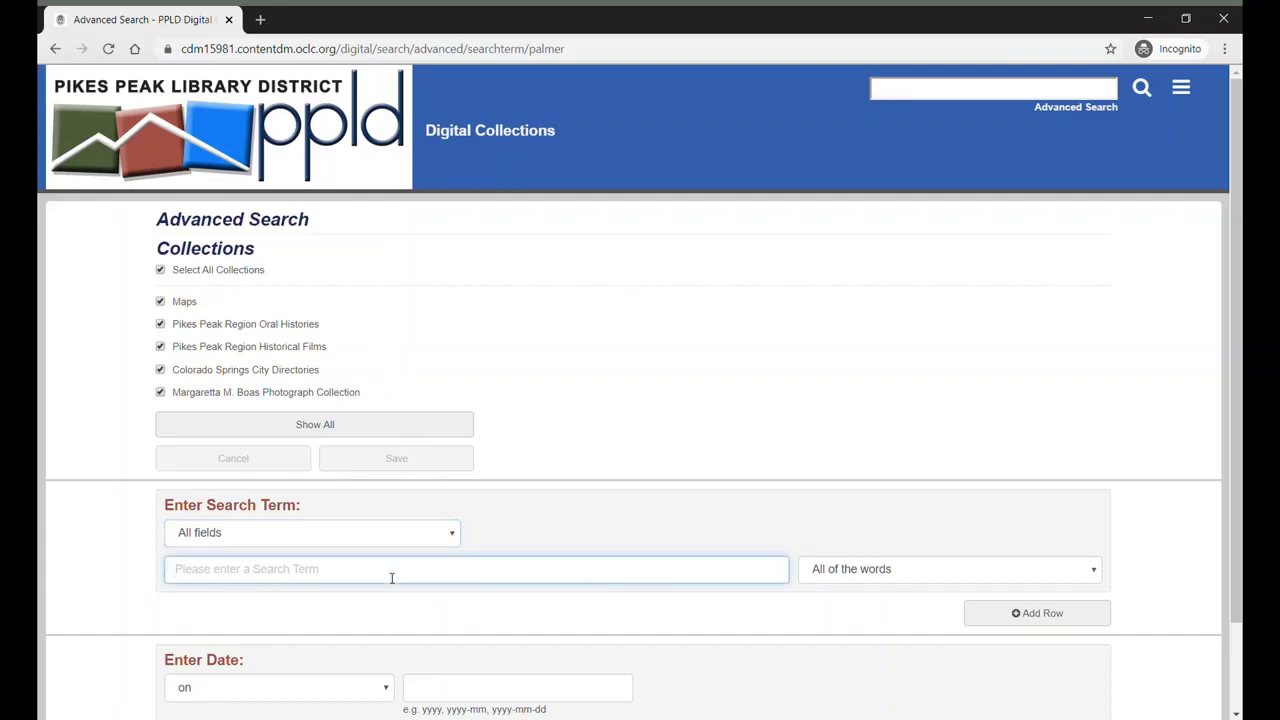
{"action": "type", "text": "palmer"}
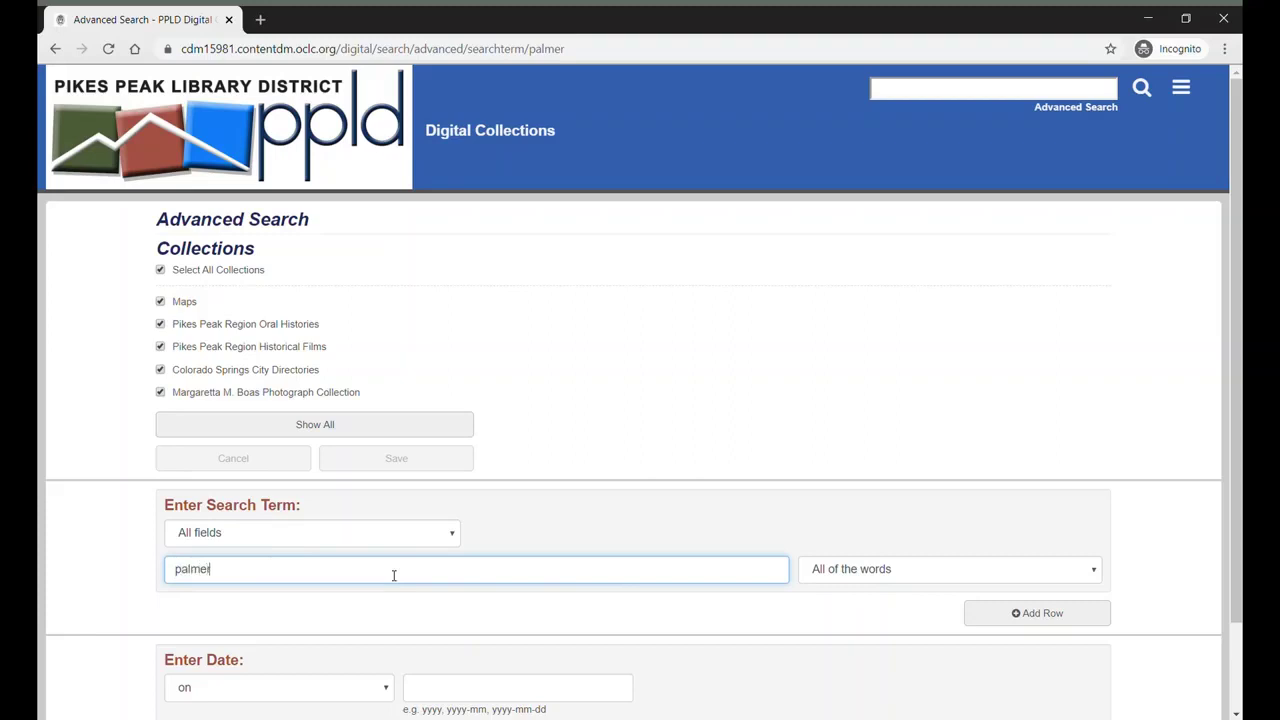
{"action": "left_click", "coordinate": [995, 615]}
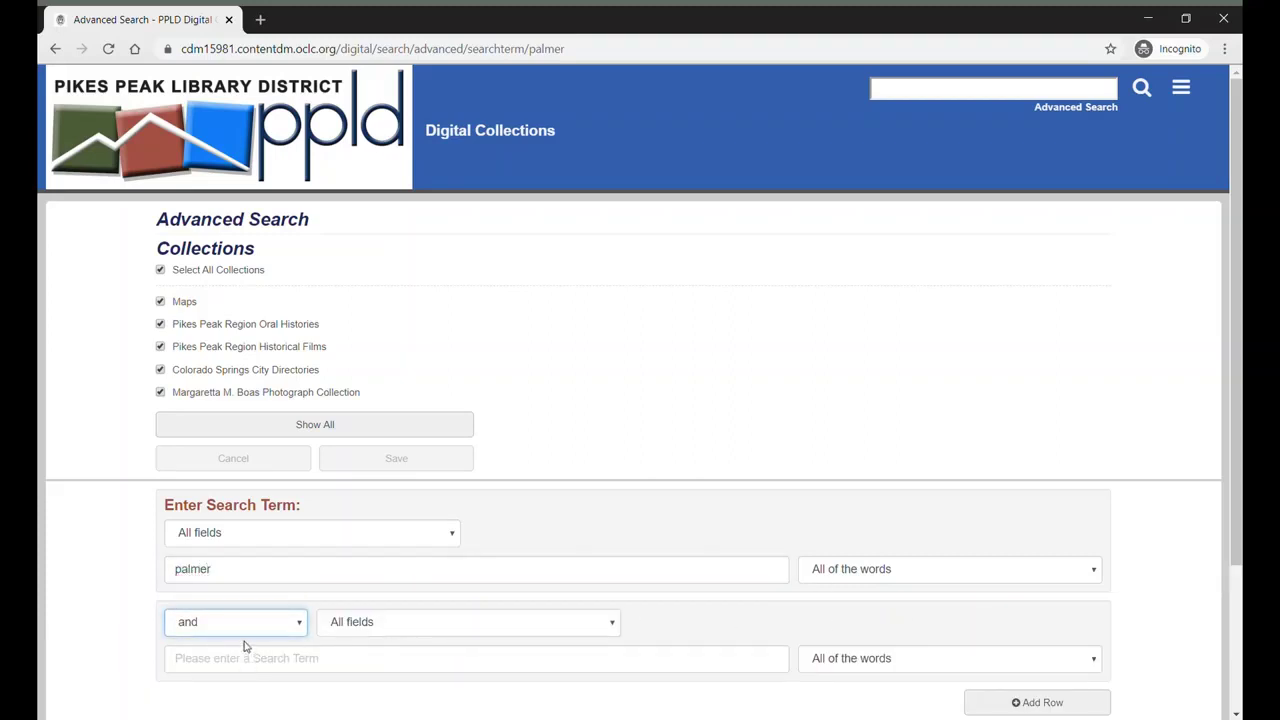
{"action": "left_click", "coordinate": [369, 671]}
{"action": "type", "text": "gl"}
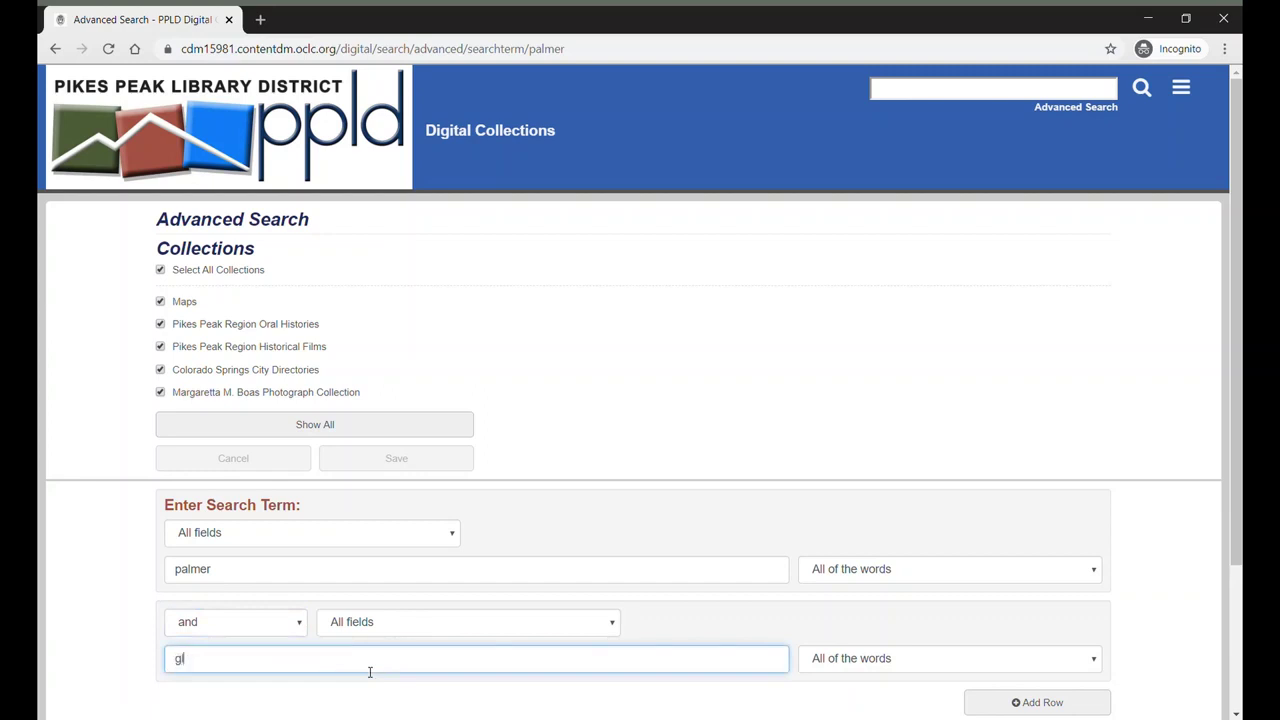
{"action": "type", "text": "en eyrie"}
Step: Limit the date to before 1940 and run the search
{"action": "scroll", "coordinate": [758, 620], "scroll_direction": "down", "scroll_amount": 1}
{"action": "scroll", "coordinate": [758, 620], "scroll_direction": "down", "scroll_amount": 2}
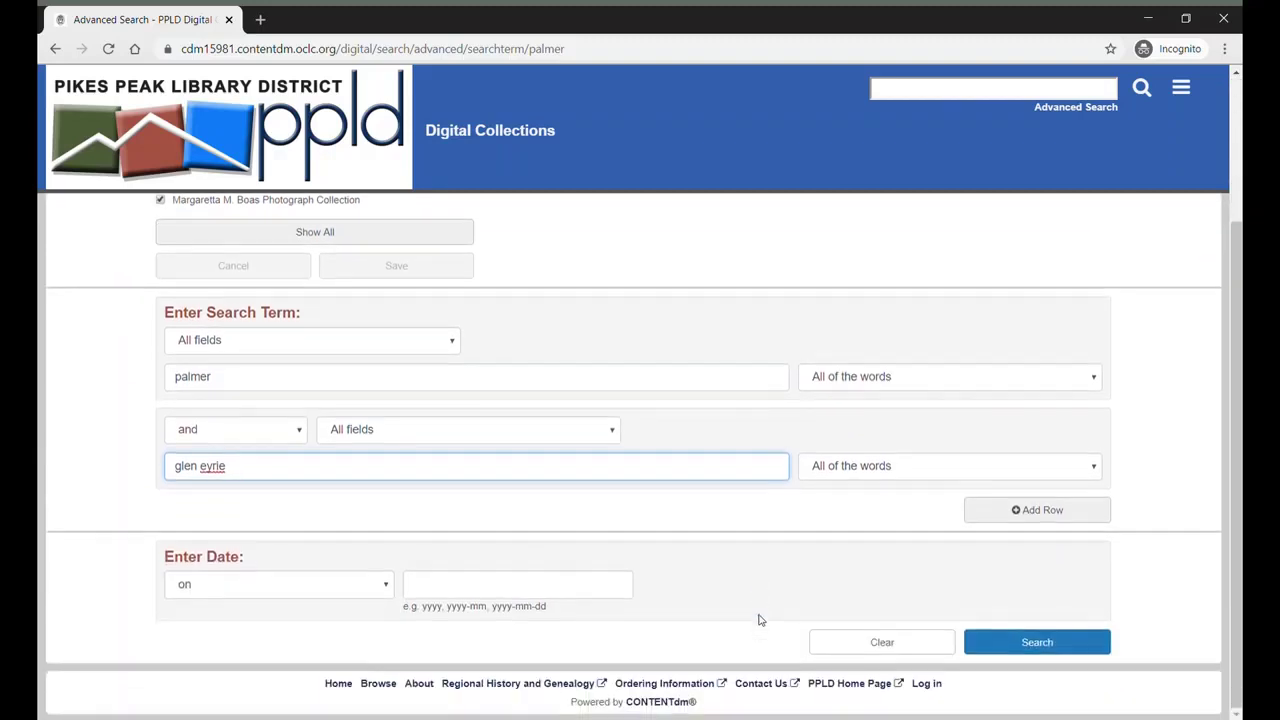
{"action": "left_click", "coordinate": [381, 588]}
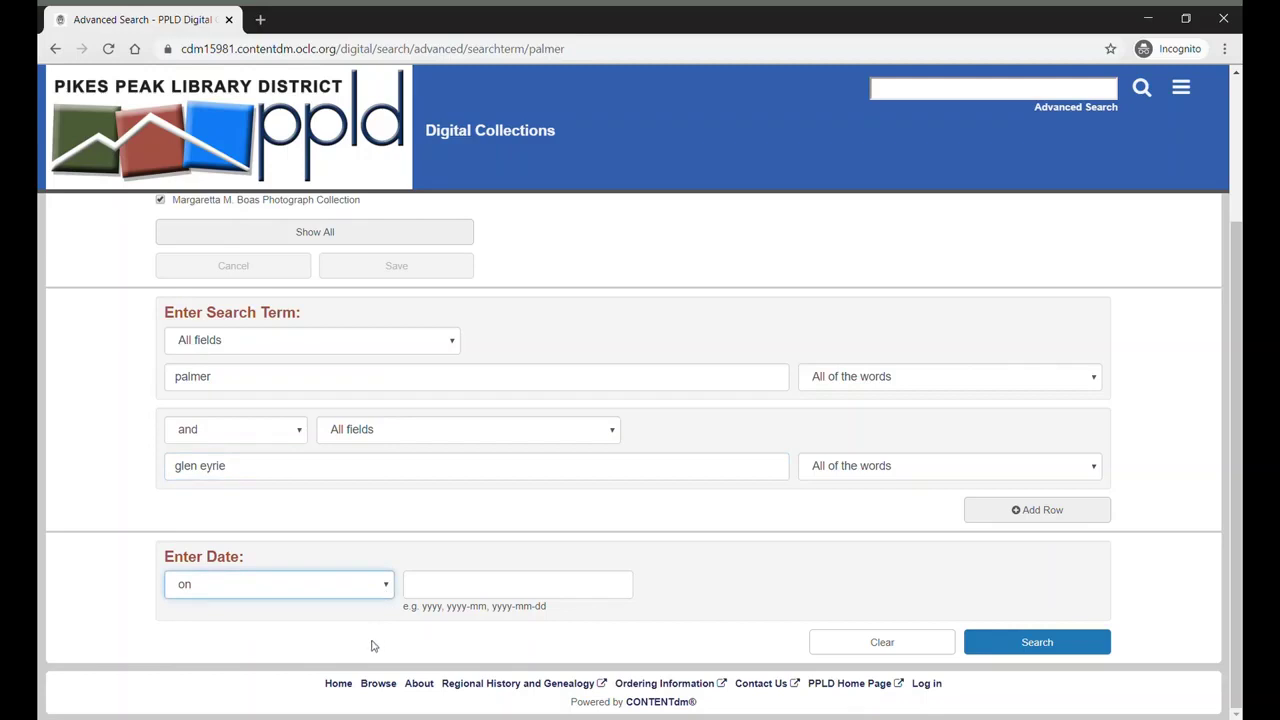
{"action": "left_click", "coordinate": [475, 592]}
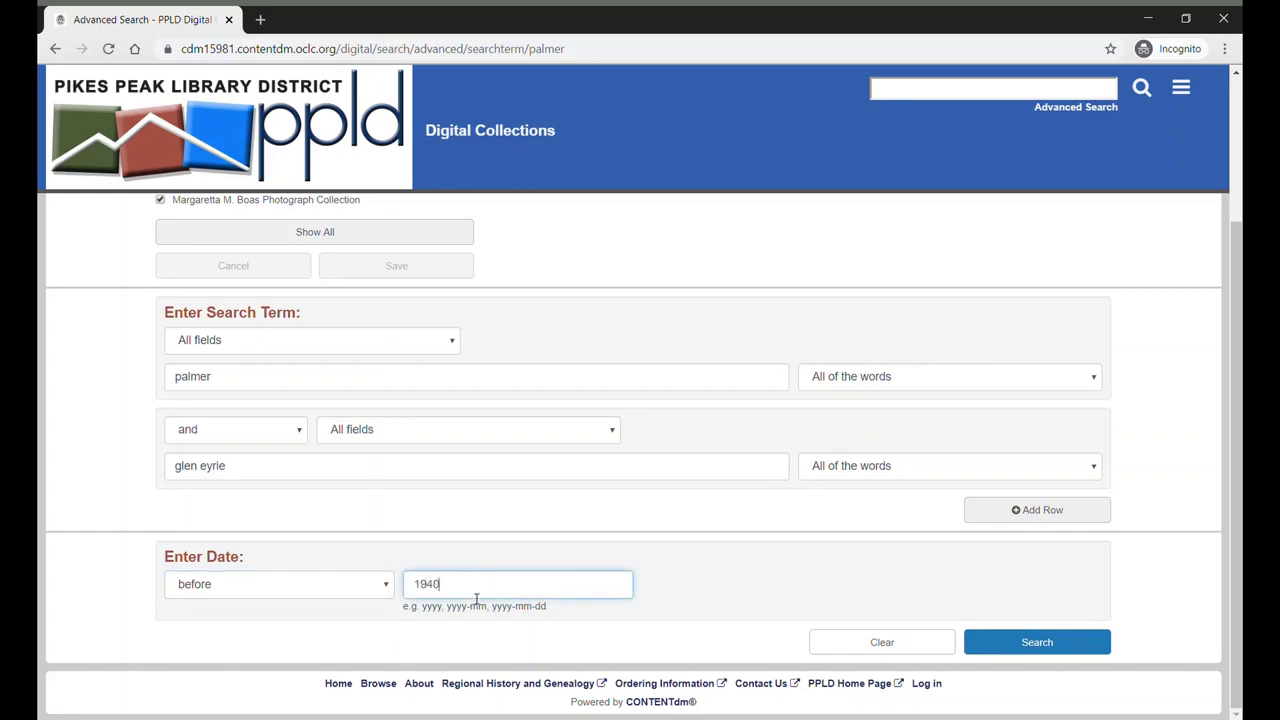
{"action": "left_click", "coordinate": [1018, 645]}
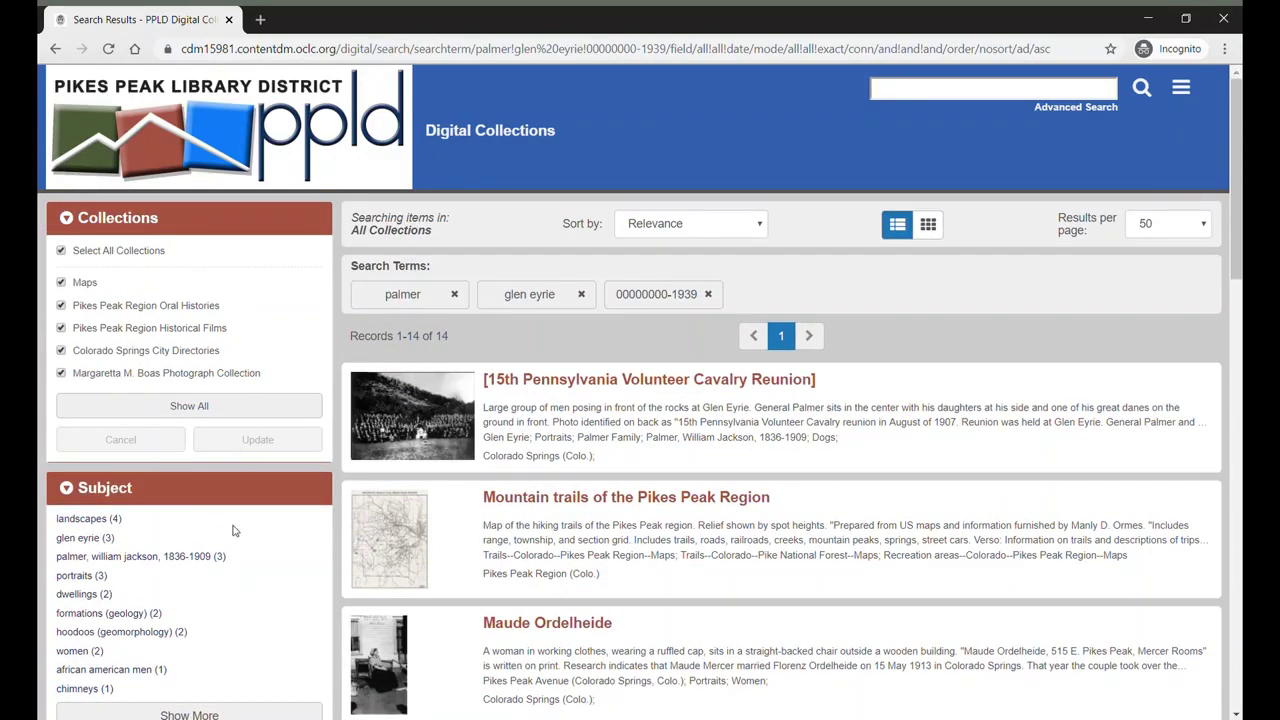
{"action": "scroll", "coordinate": [237, 512], "scroll_direction": "down", "scroll_amount": 4}
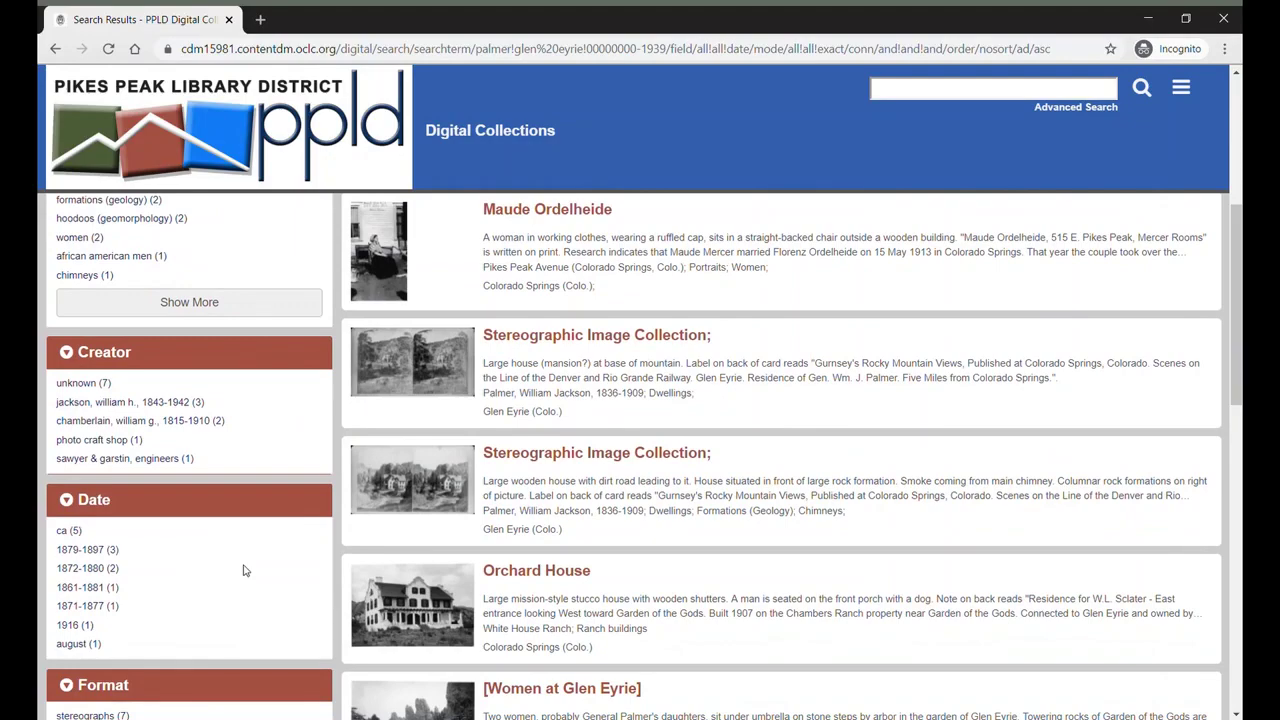
{"action": "scroll", "coordinate": [243, 565], "scroll_direction": "down", "scroll_amount": 2}
{"action": "scroll", "coordinate": [245, 578], "scroll_direction": "up", "scroll_amount": 1}
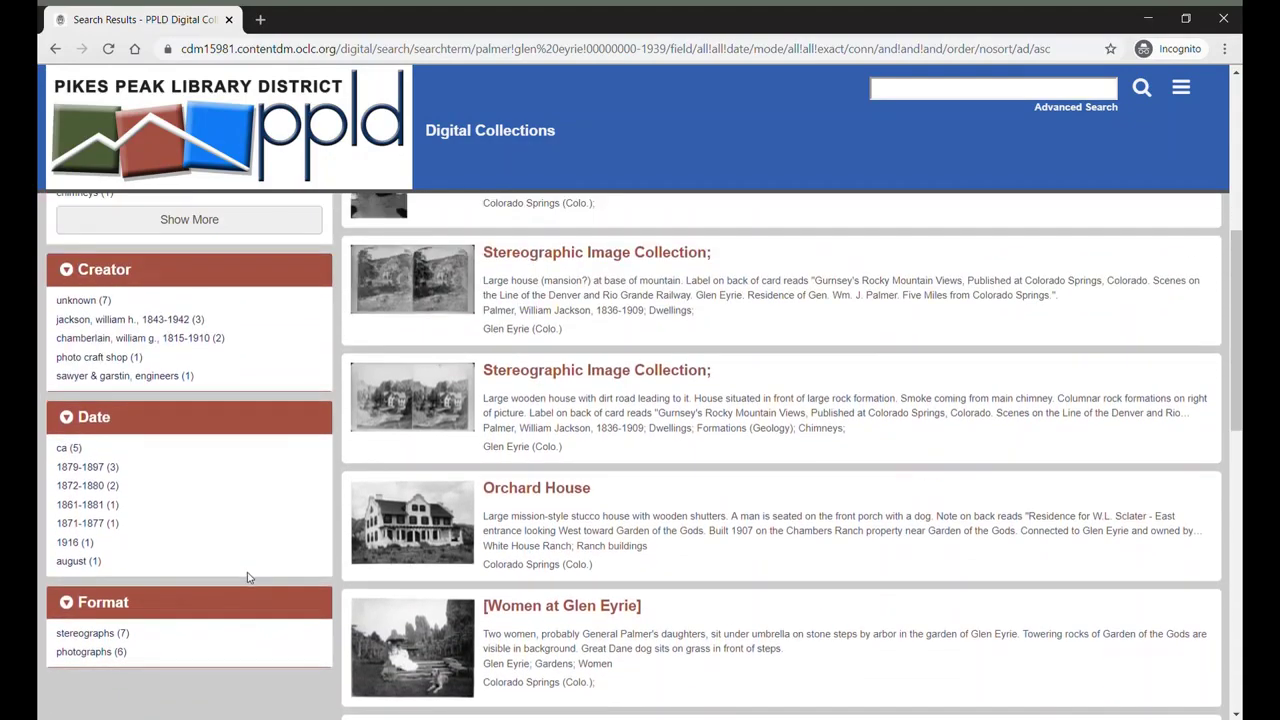
{"action": "scroll", "coordinate": [249, 577], "scroll_direction": "up", "scroll_amount": 5}
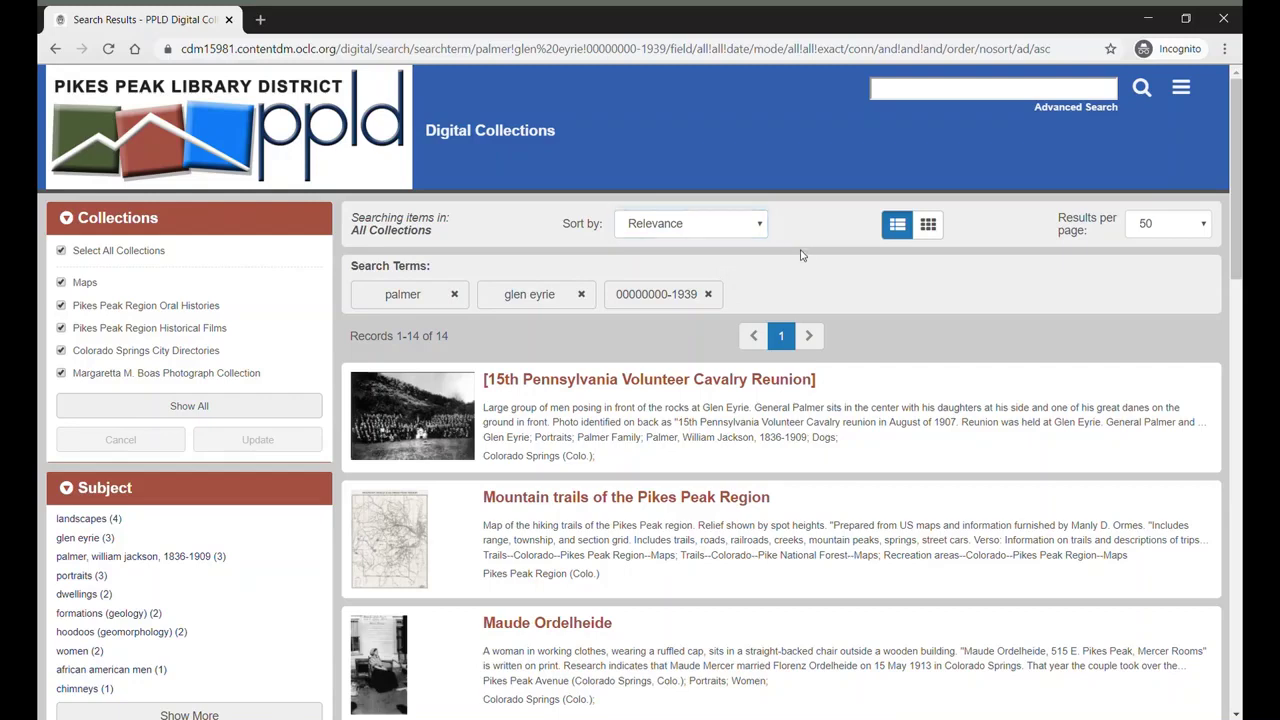
Step: Switch the results to grid view with 50 per page and open the [Women at Glen Eyrie] item
{"action": "left_click", "coordinate": [927, 226]}
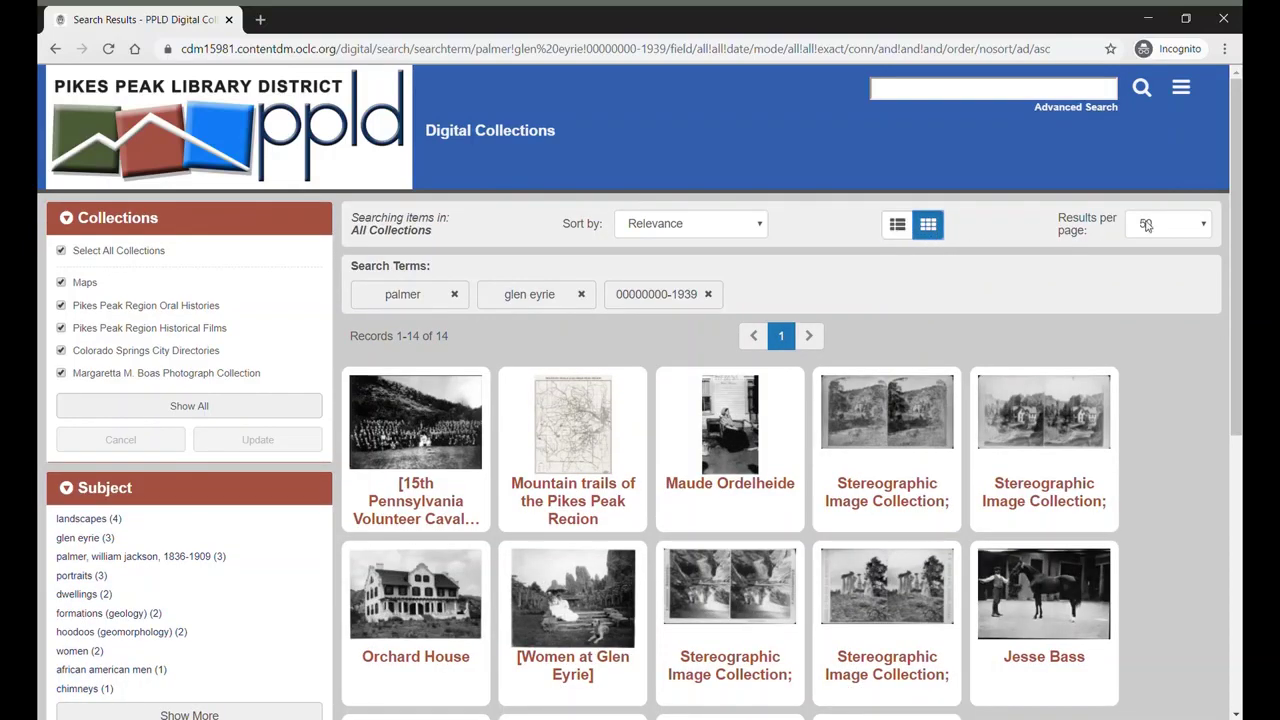
{"action": "left_click", "coordinate": [1183, 233]}
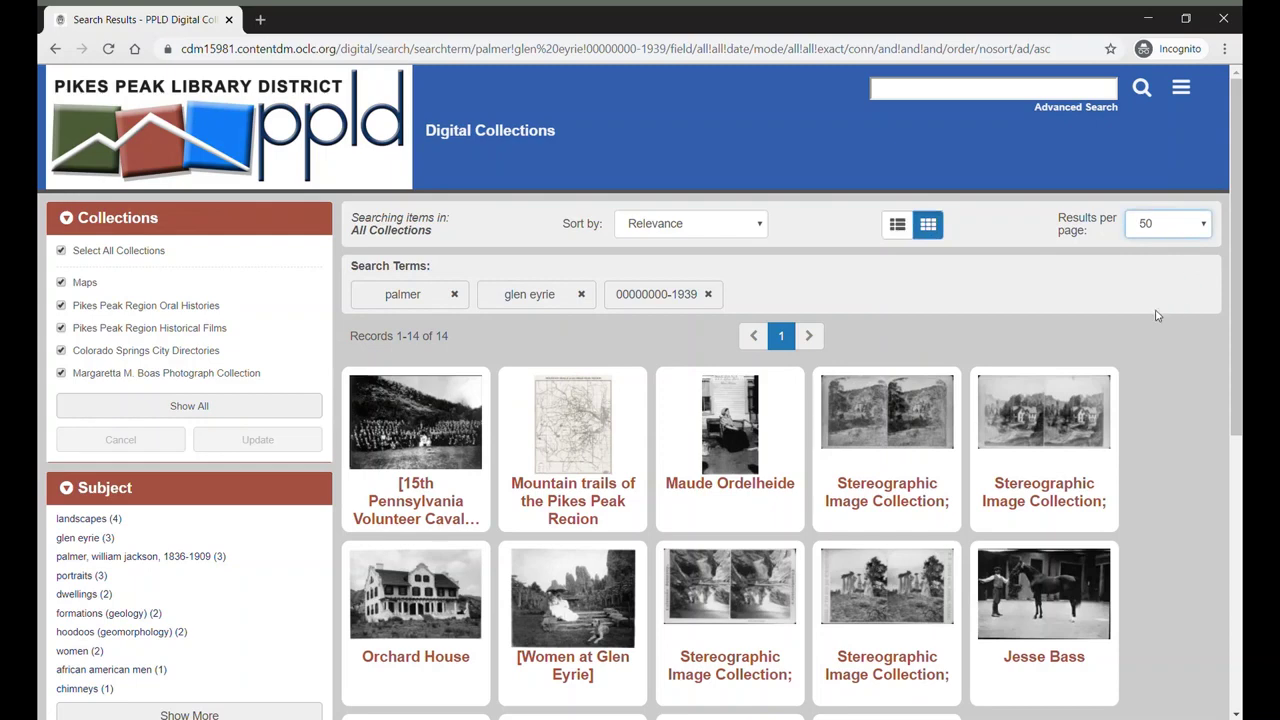
{"action": "left_click", "coordinate": [914, 283]}
{"action": "scroll", "coordinate": [1100, 413], "scroll_direction": "down", "scroll_amount": 3}
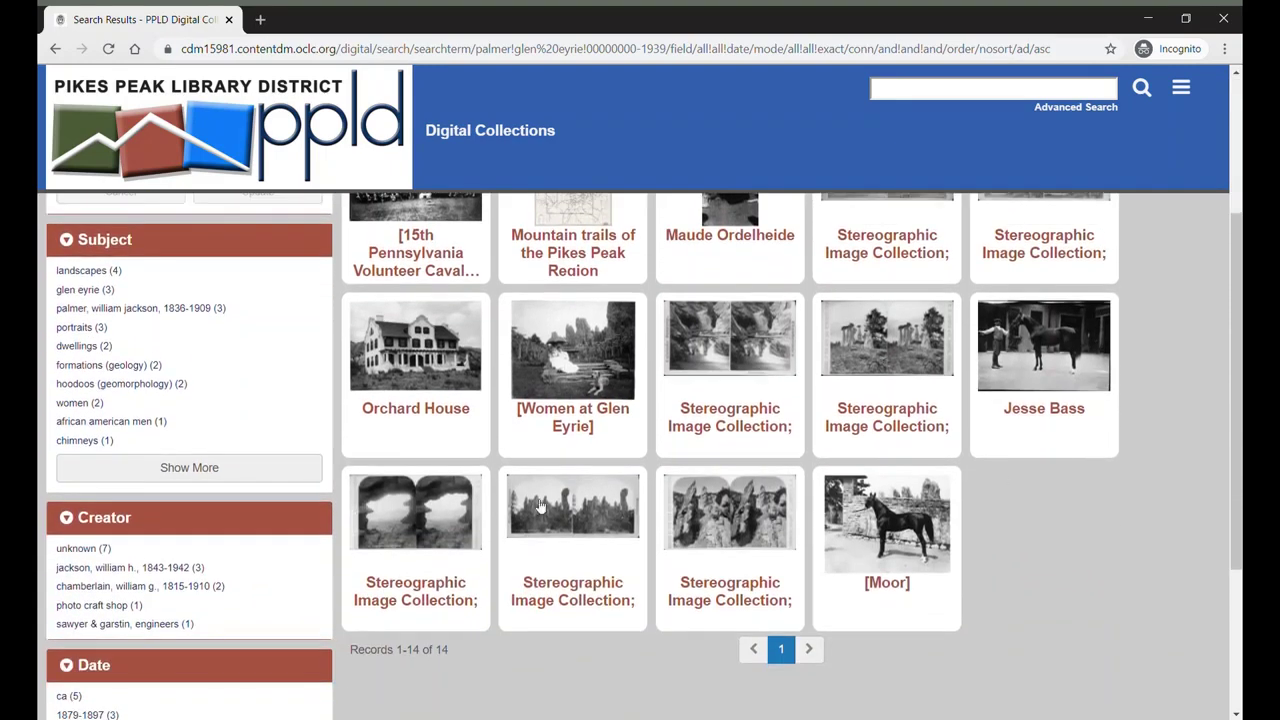
{"action": "left_click", "coordinate": [545, 418]}
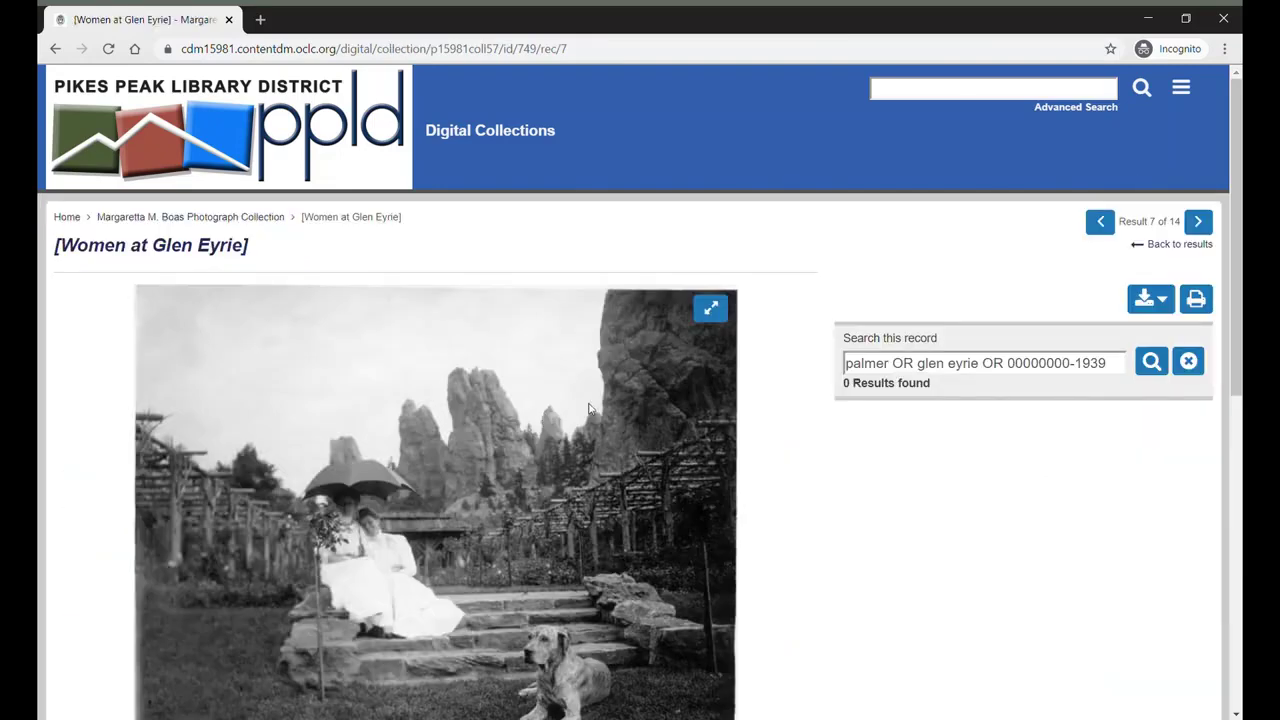
Step: Scroll down to the ca. 1900 item description, then back up to the photo
{"action": "scroll", "coordinate": [816, 437], "scroll_direction": "down", "scroll_amount": 1}
{"action": "scroll", "coordinate": [816, 437], "scroll_direction": "down", "scroll_amount": 5}
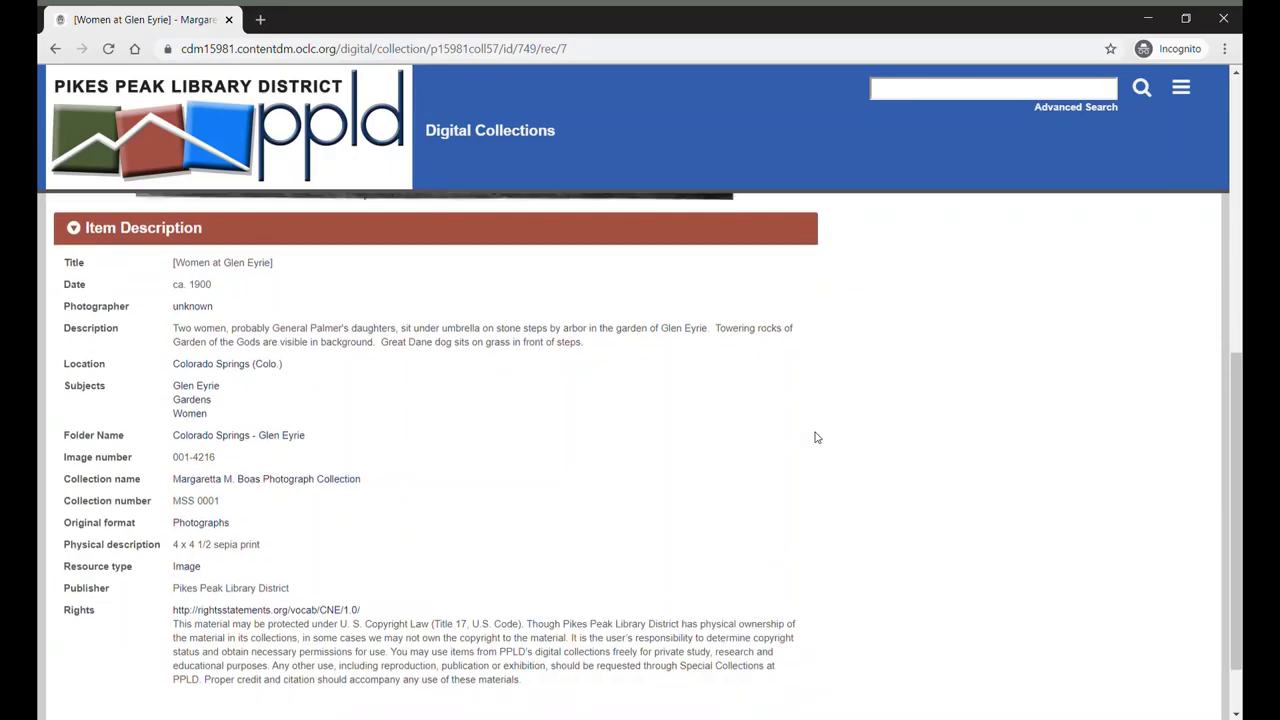
{"action": "scroll", "coordinate": [816, 437], "scroll_direction": "up", "scroll_amount": 6}
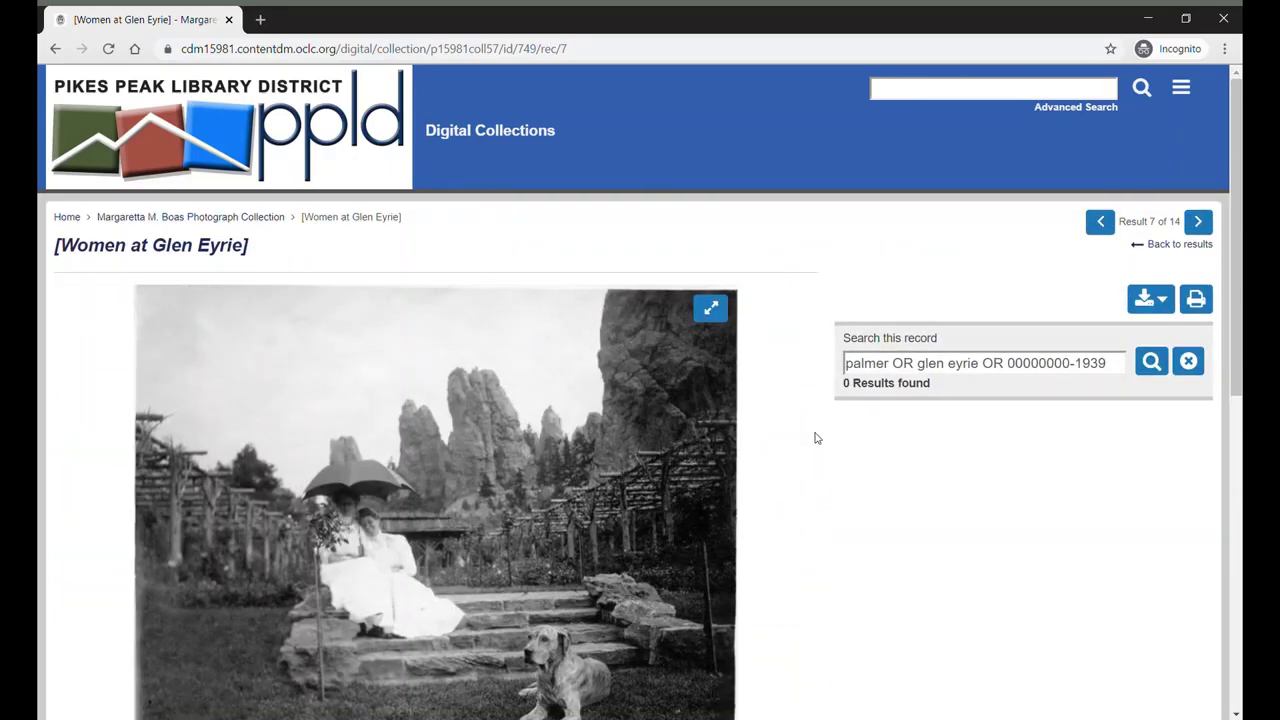